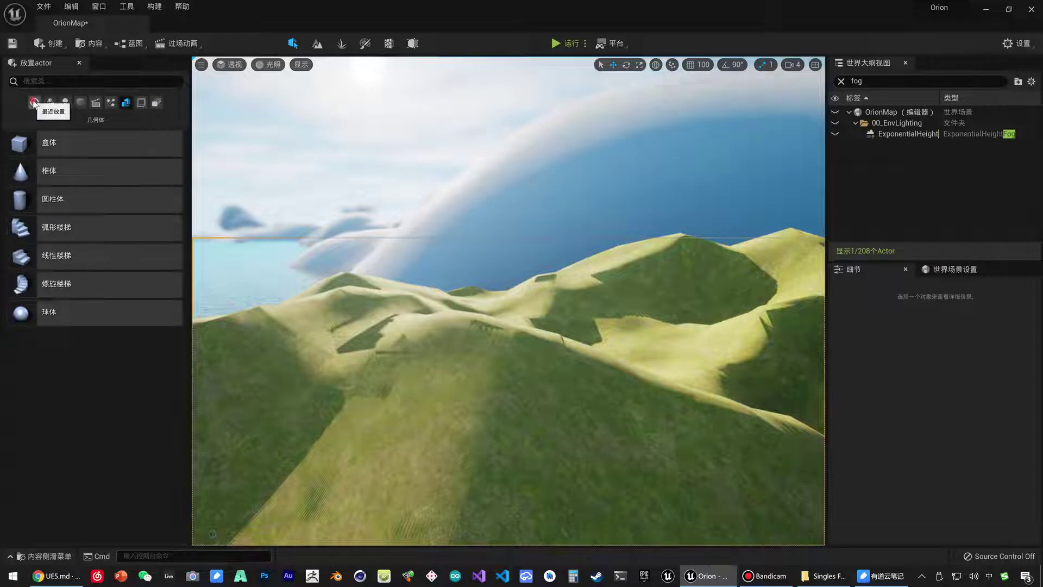
# Switch the level editor to Foliage mode and enlarge the foliage type list so that every type fits.
pyautogui.click(34, 102)
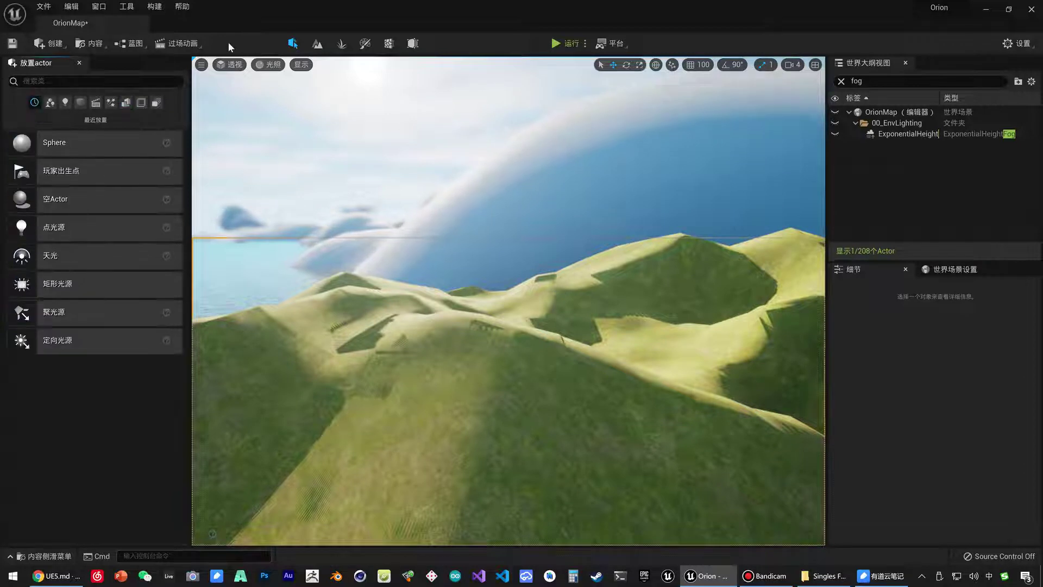
pyautogui.click(341, 44)
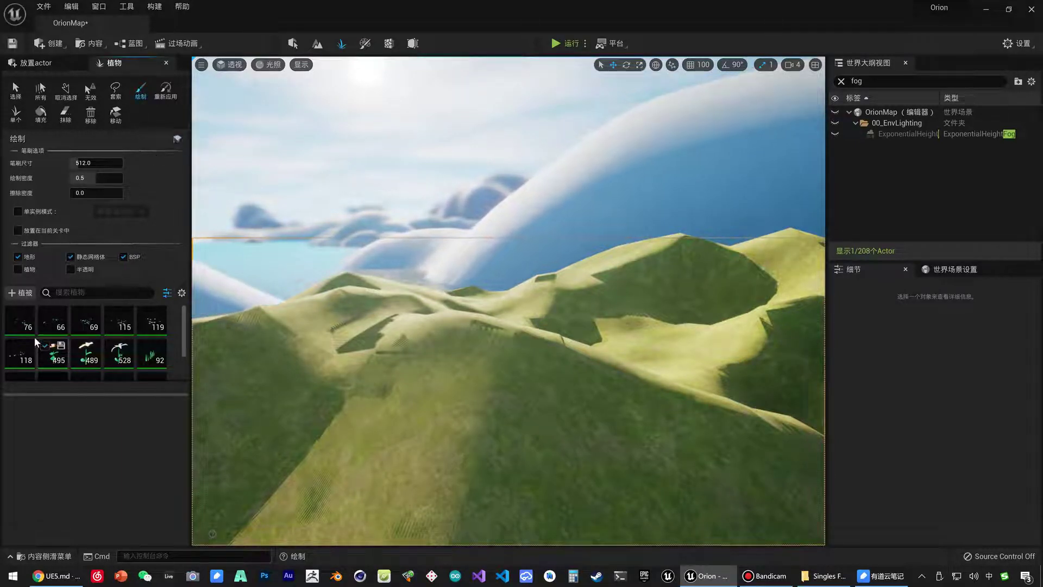
pyautogui.scroll(-2, 38, 339)
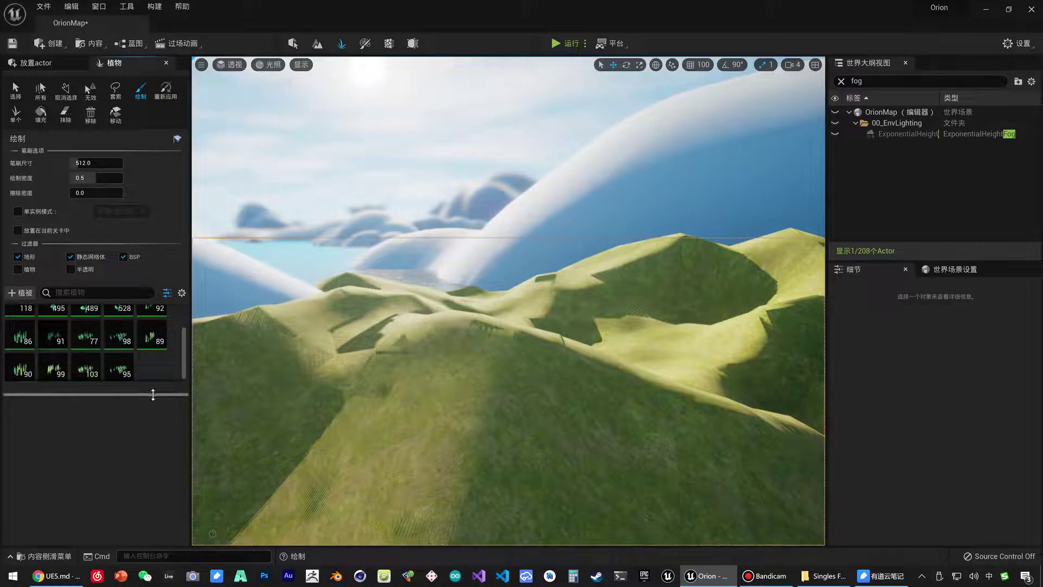
pyautogui.moveTo(153, 394); pyautogui.dragTo(145, 484)
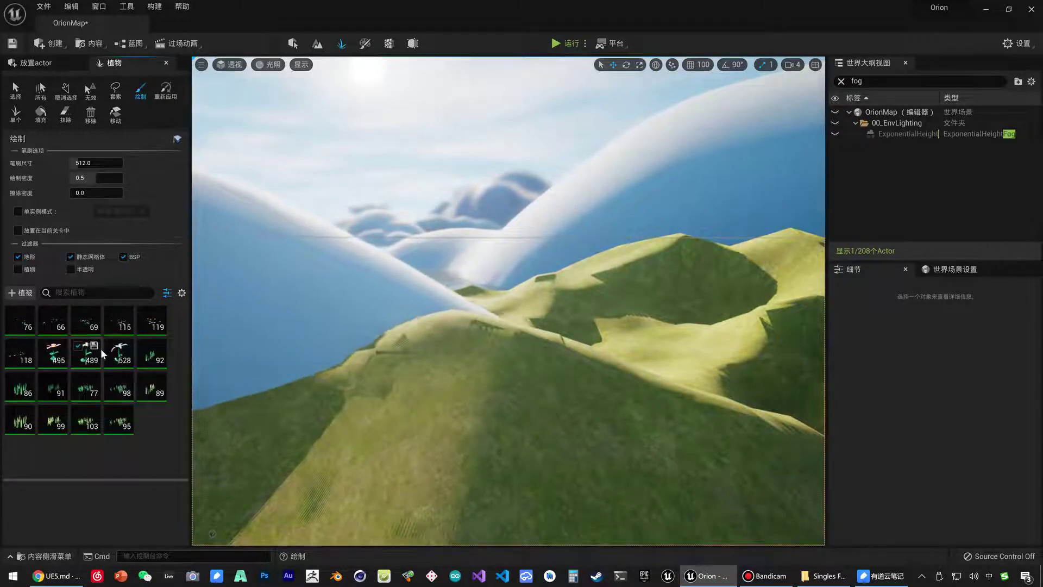
pyautogui.moveTo(305, 366)
pyautogui.mouseDown(button='right')
pyautogui.moveTo(255, 375)
pyautogui.moveTo(304, 371)
pyautogui.mouseUp(button='right')
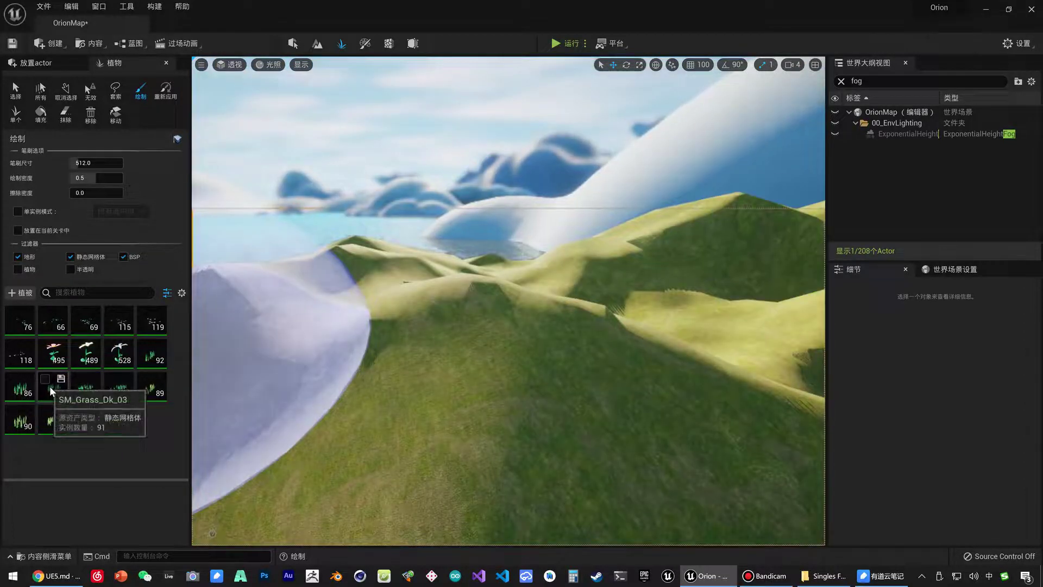
# Open the project content folder LearningKit_Games/Assets/Environment/Foliage and look through its clover, daisy and grass meshes.
pyautogui.click(43, 556)
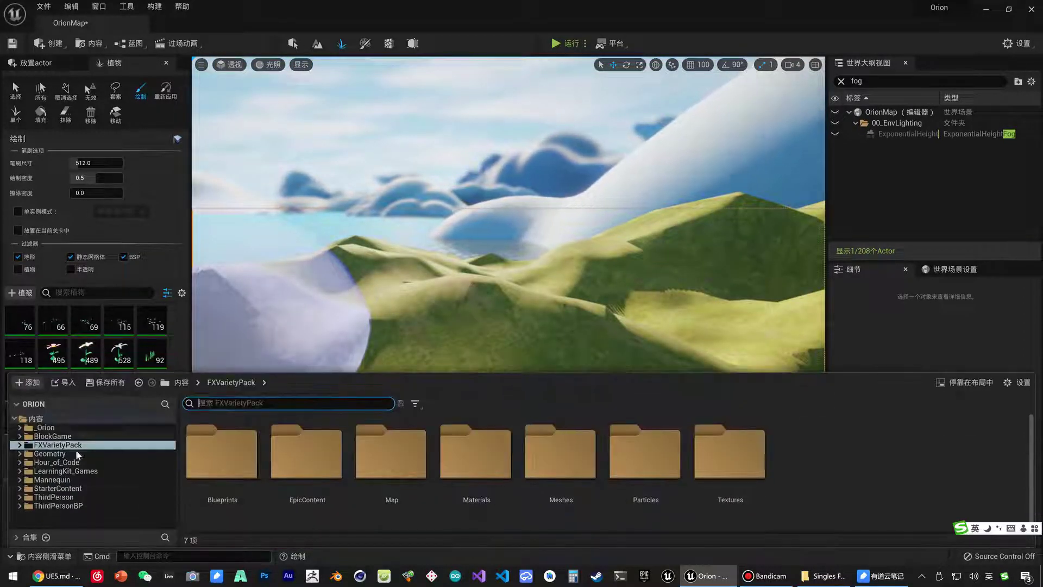
pyautogui.click(52, 436)
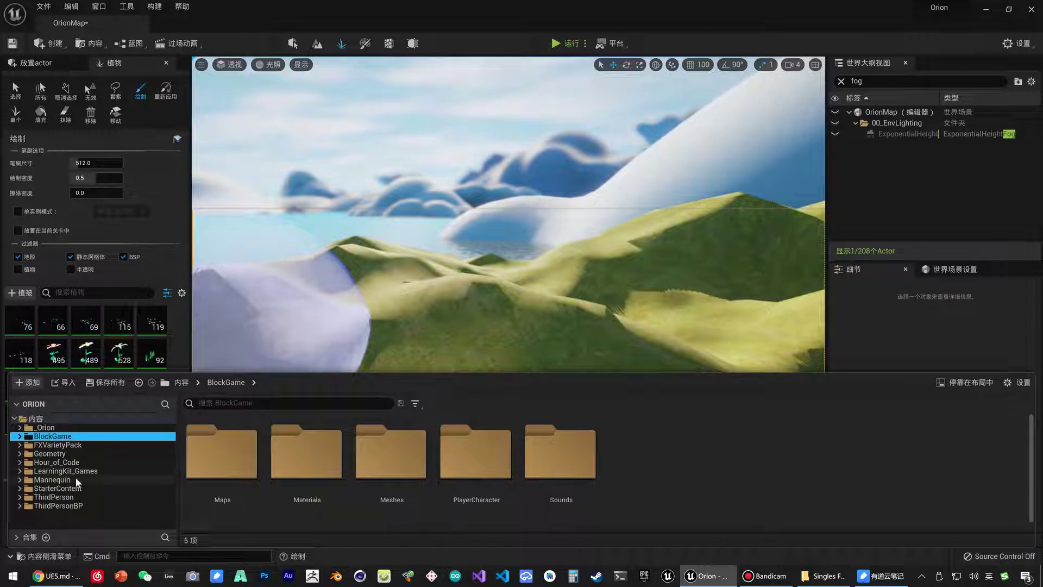
pyautogui.click(45, 471)
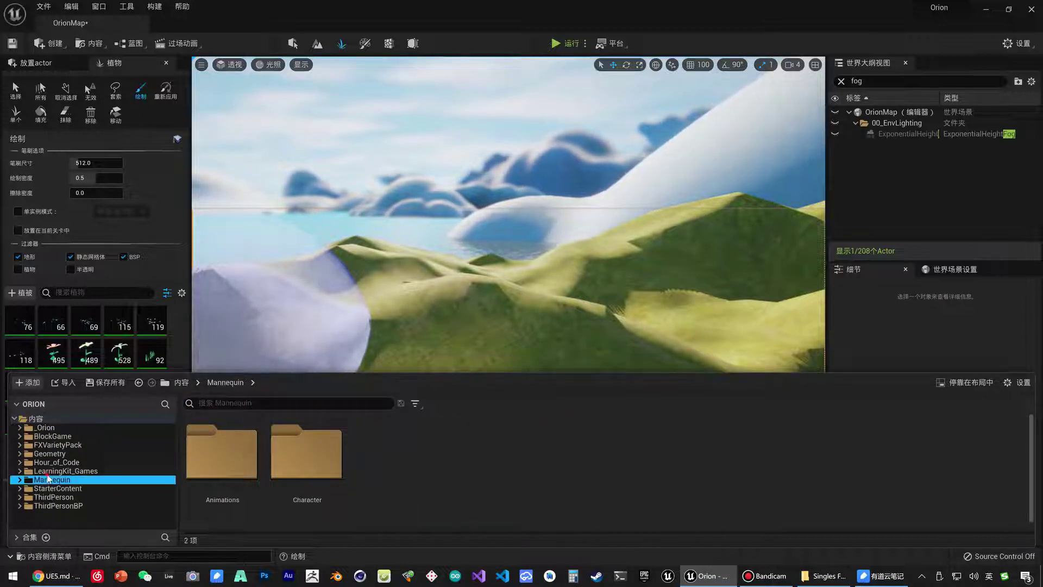
pyautogui.scroll(-2, 96, 477)
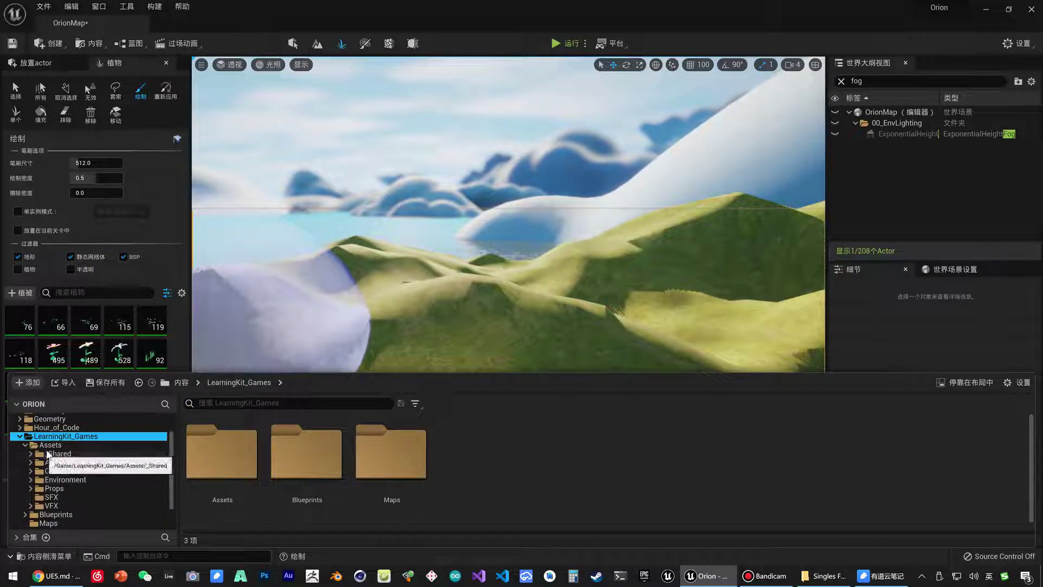
pyautogui.click(59, 480)
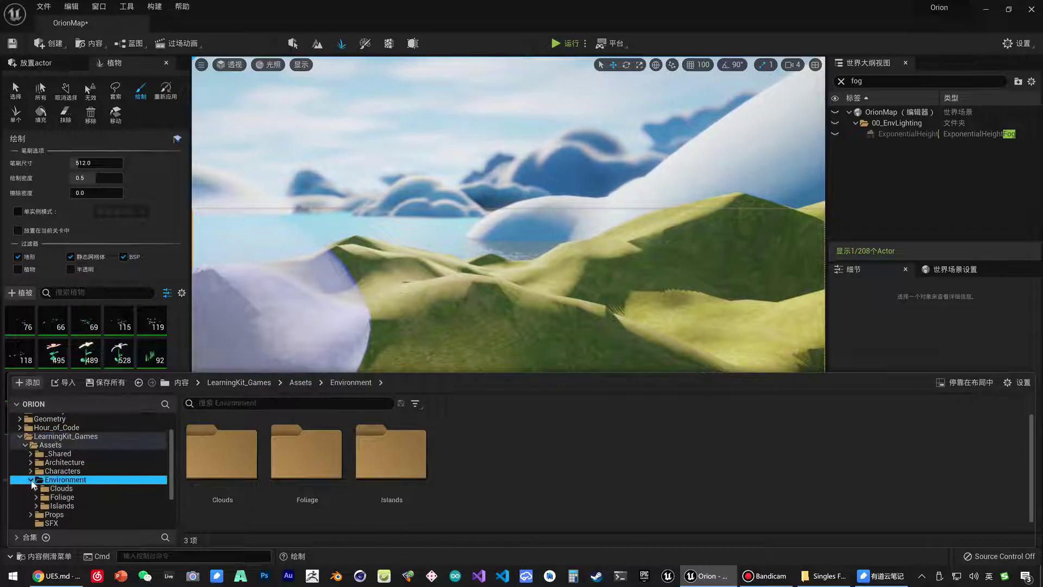
pyautogui.scroll(-2, 72, 484)
pyautogui.click(62, 462)
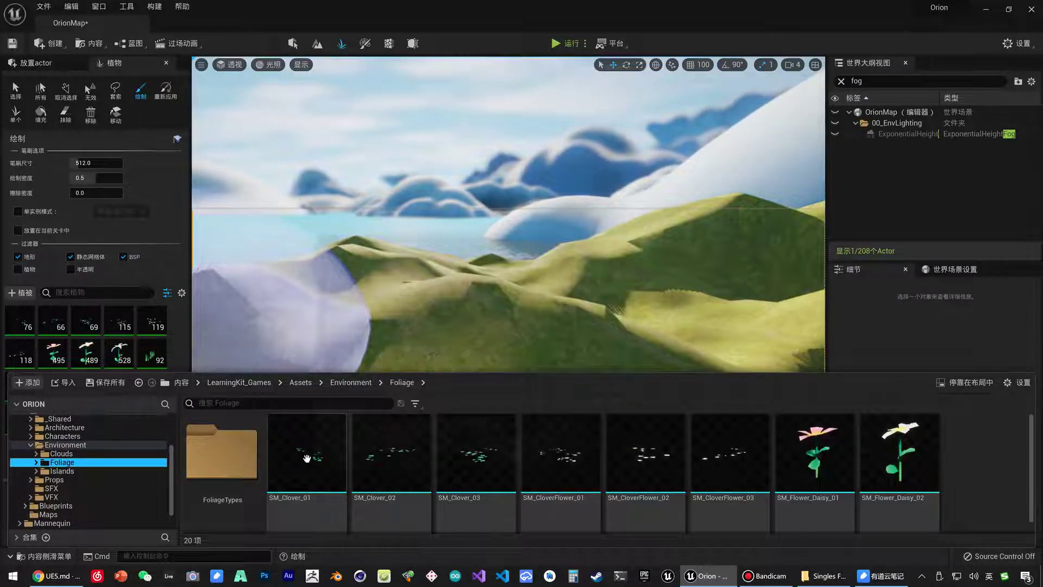
pyautogui.scroll(-2, 842, 496)
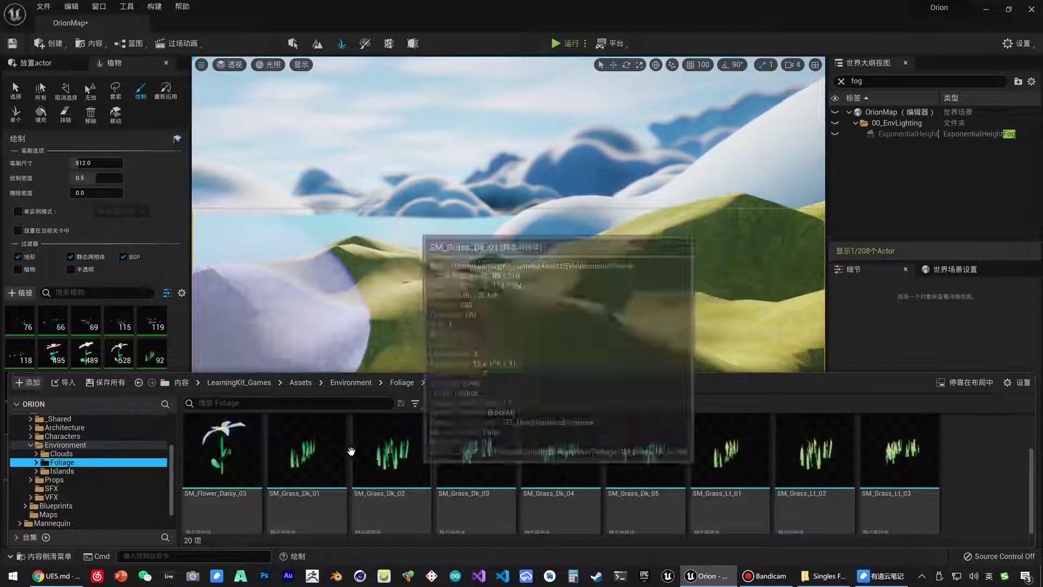
pyautogui.scroll(2, 460, 473)
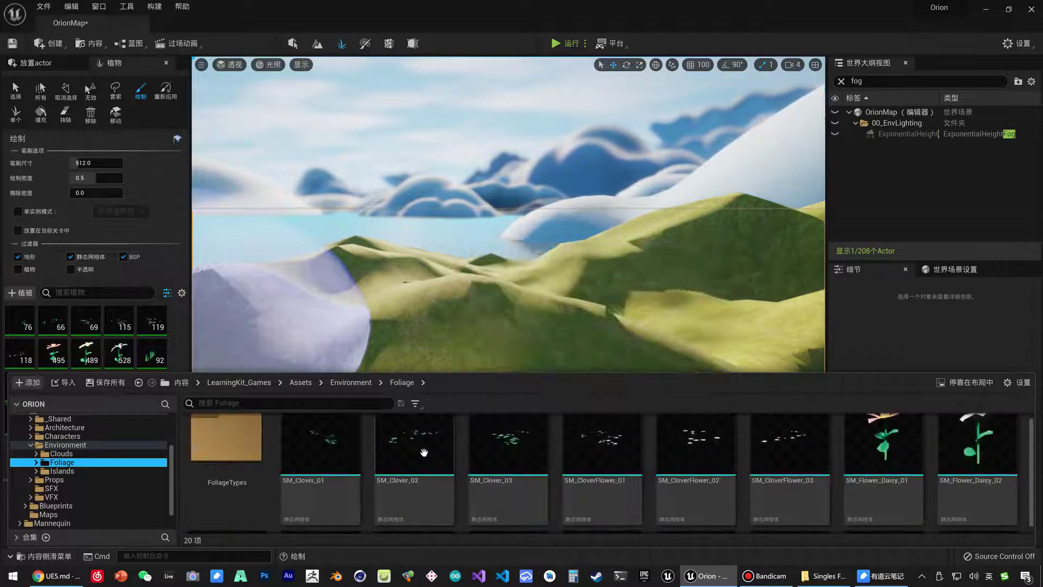
# Add foliage meshes such as SM_Clover_01 from the Foliage folder to the foliage type list.
pyautogui.moveTo(320, 478); pyautogui.dragTo(126, 352)
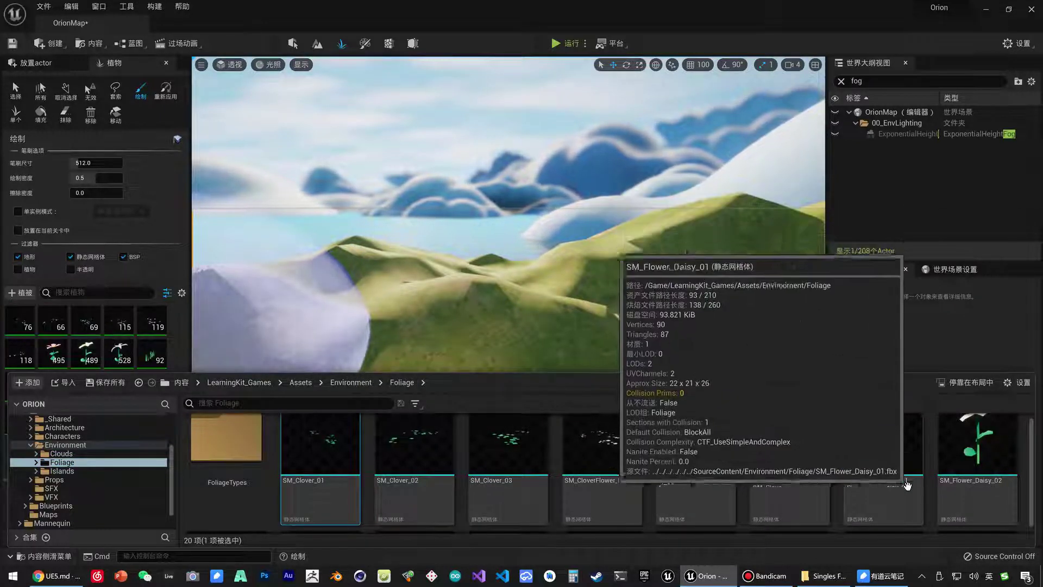
pyautogui.scroll(1, 908, 484)
pyautogui.moveTo(817, 466); pyautogui.dragTo(160, 345)
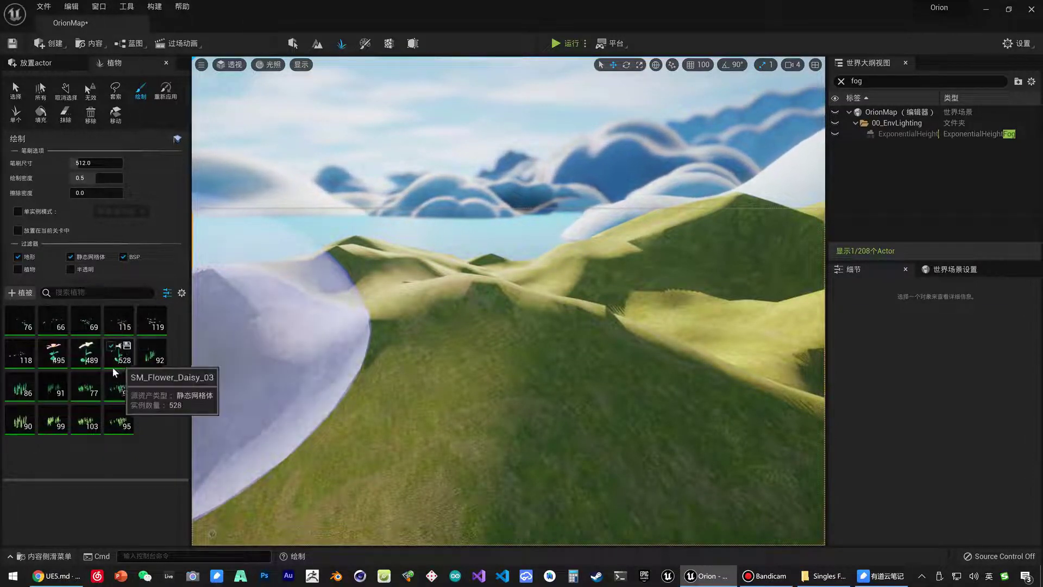
# Select all foliage types in the list and activate every one of them for painting.
pyautogui.click(82, 327)
pyautogui.hotkey('ctrl', 'a')
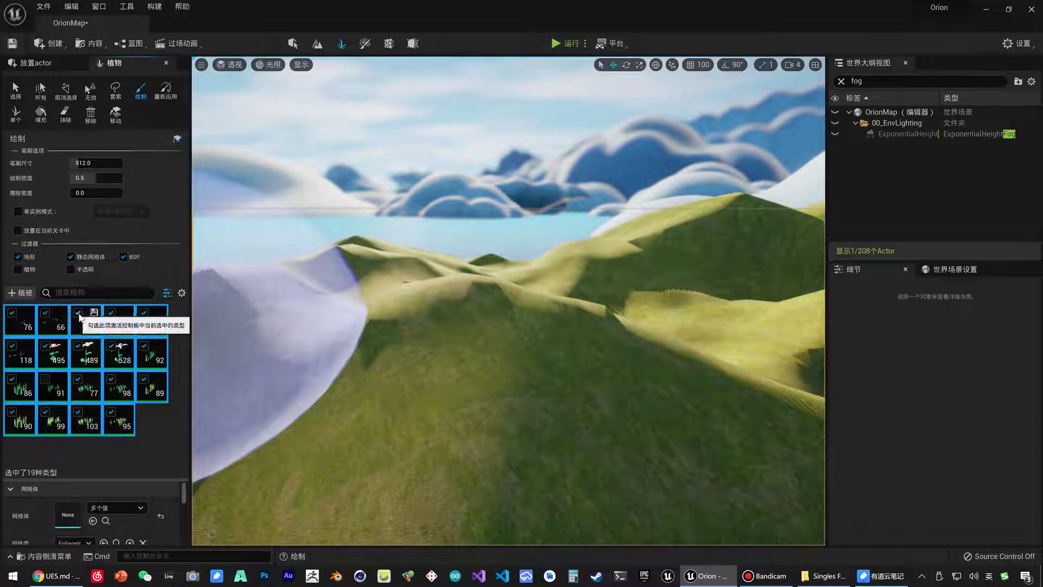
pyautogui.click(79, 313)
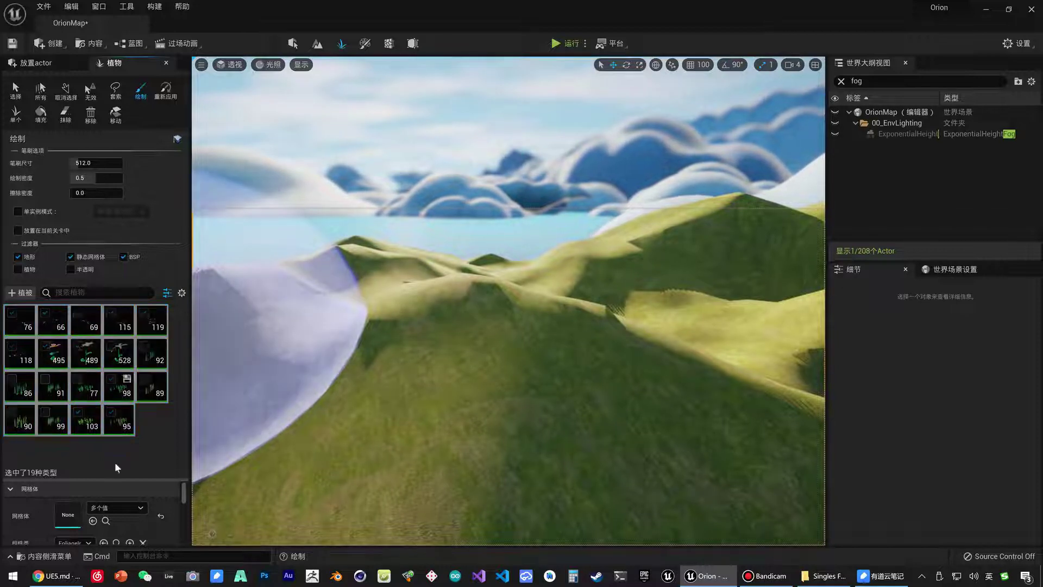
pyautogui.click(78, 315)
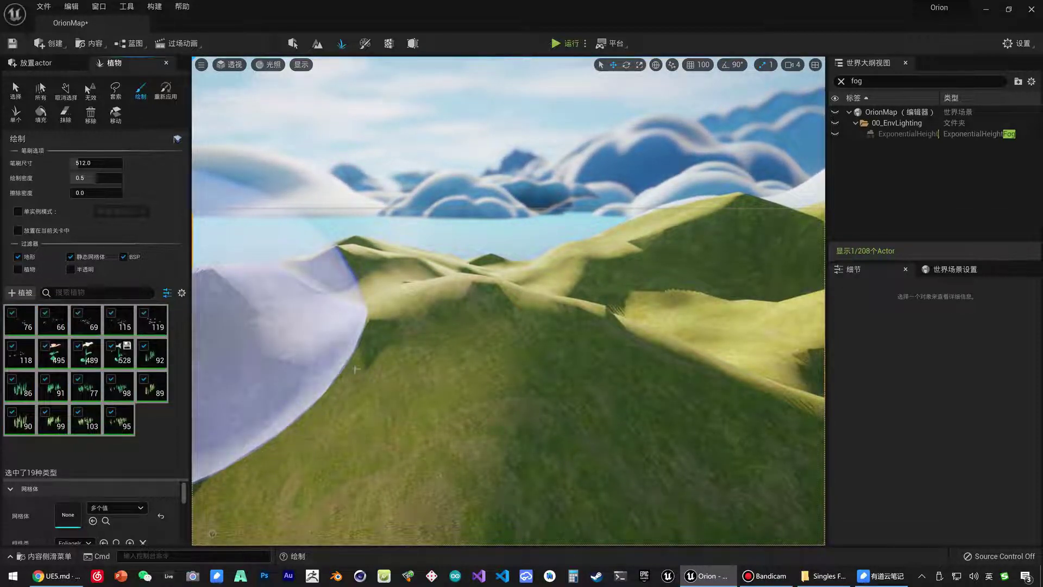
# Paint the active grass, clover and daisy types over the hilltop and the adjoining ridges with the 512 brush.
pyautogui.moveTo(356, 369)
pyautogui.mouseDown()
pyautogui.moveTo(480, 332)
pyautogui.moveTo(445, 332)
pyautogui.moveTo(471, 346)
pyautogui.mouseUp()
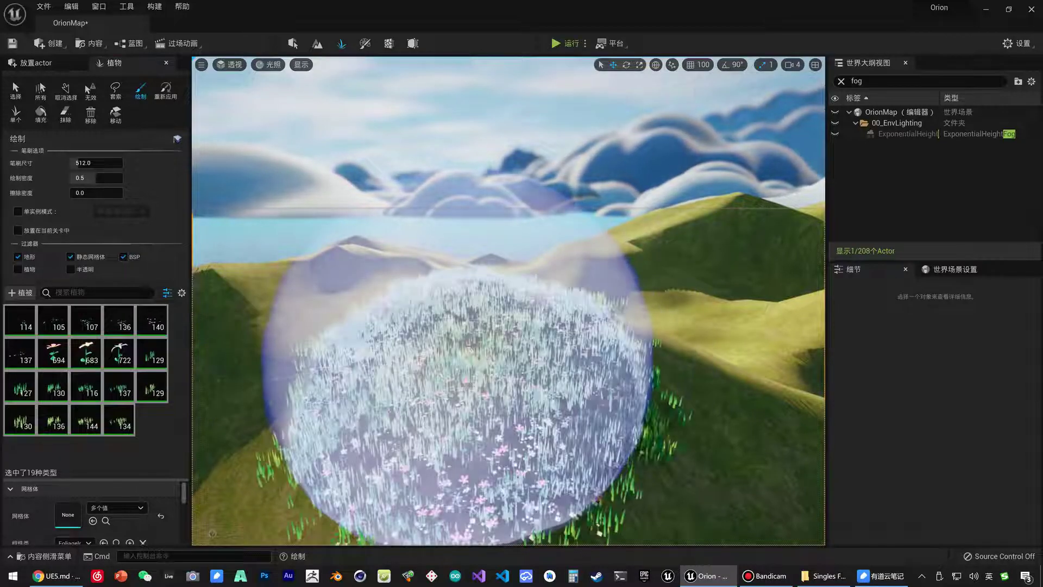
pyautogui.moveTo(471, 346)
pyautogui.mouseDown(button='right')
pyautogui.moveTo(498, 344)
pyautogui.moveTo(441, 334)
pyautogui.moveTo(455, 360)
pyautogui.moveTo(375, 344)
pyautogui.moveTo(412, 381)
pyautogui.moveTo(426, 372)
pyautogui.moveTo(424, 351)
pyautogui.mouseUp(button='right')
pyautogui.press('w')
pyautogui.press('s')
pyautogui.press('s')
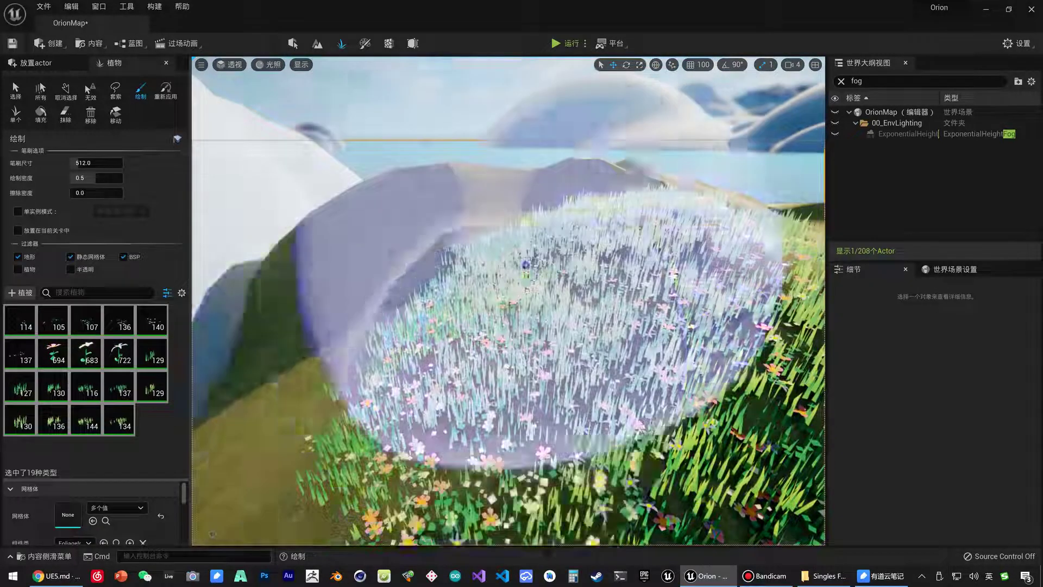
pyautogui.press('s')
pyautogui.moveTo(559, 304); pyautogui.dragTo(571, 339, button='right')
pyautogui.moveTo(531, 252)
pyautogui.mouseDown()
pyautogui.moveTo(578, 321)
pyautogui.moveTo(540, 307)
pyautogui.mouseUp()
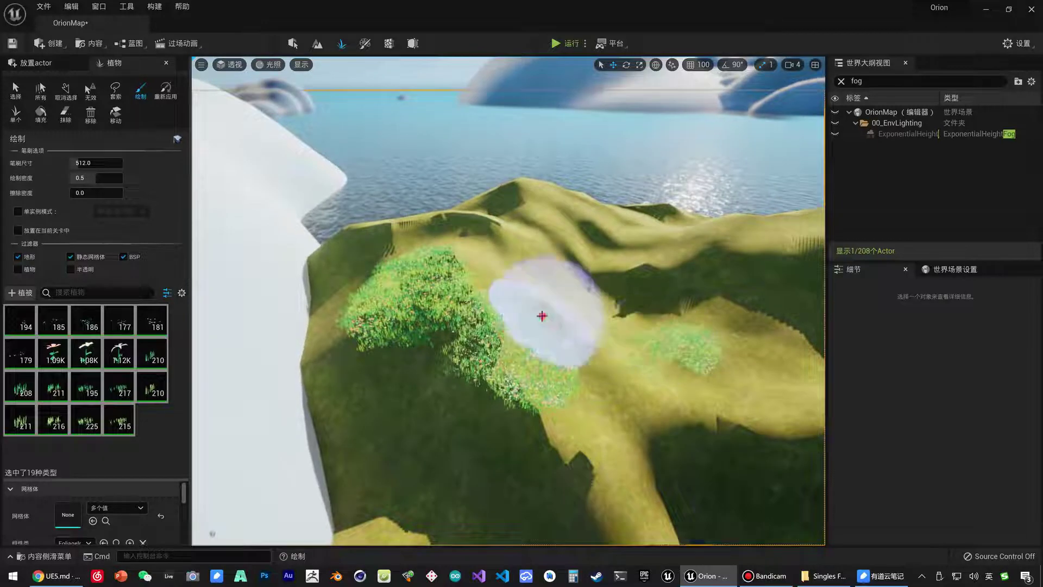
pyautogui.click(665, 370)
pyautogui.moveTo(665, 369); pyautogui.dragTo(671, 369, button='right')
pyautogui.press('d')
pyautogui.click(499, 400)
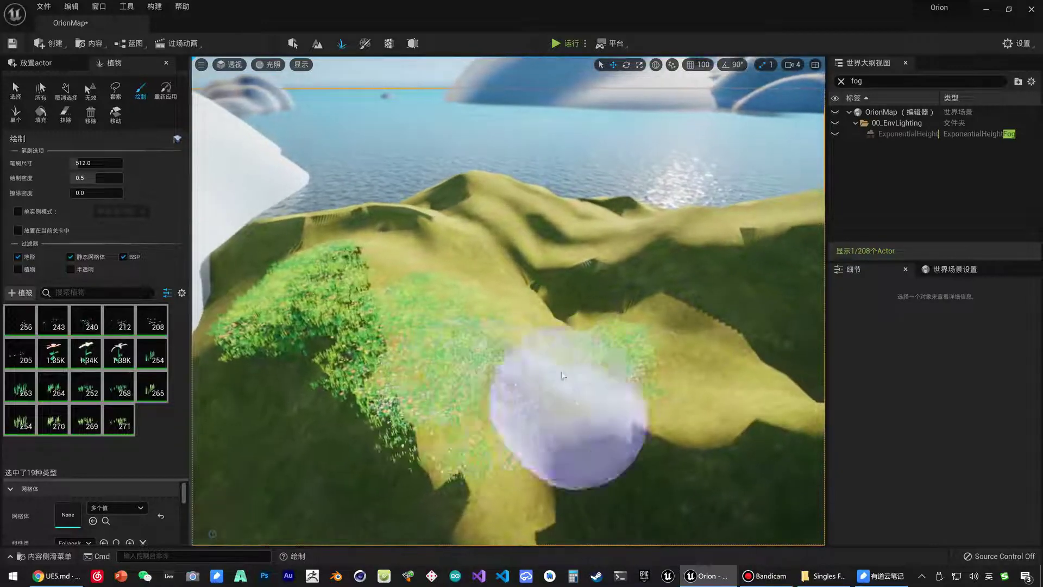
# Inspect the painted grass and flowers up close, and erase them from the hilltop and ridges.
pyautogui.press('w')
pyautogui.moveTo(524, 352)
pyautogui.mouseDown(button='right')
pyautogui.moveTo(543, 400)
pyautogui.moveTo(505, 391)
pyautogui.moveTo(473, 353)
pyautogui.moveTo(472, 367)
pyautogui.moveTo(516, 376)
pyautogui.moveTo(568, 419)
pyautogui.mouseUp(button='right')
pyautogui.press('w')
pyautogui.press('w')
pyautogui.press('s')
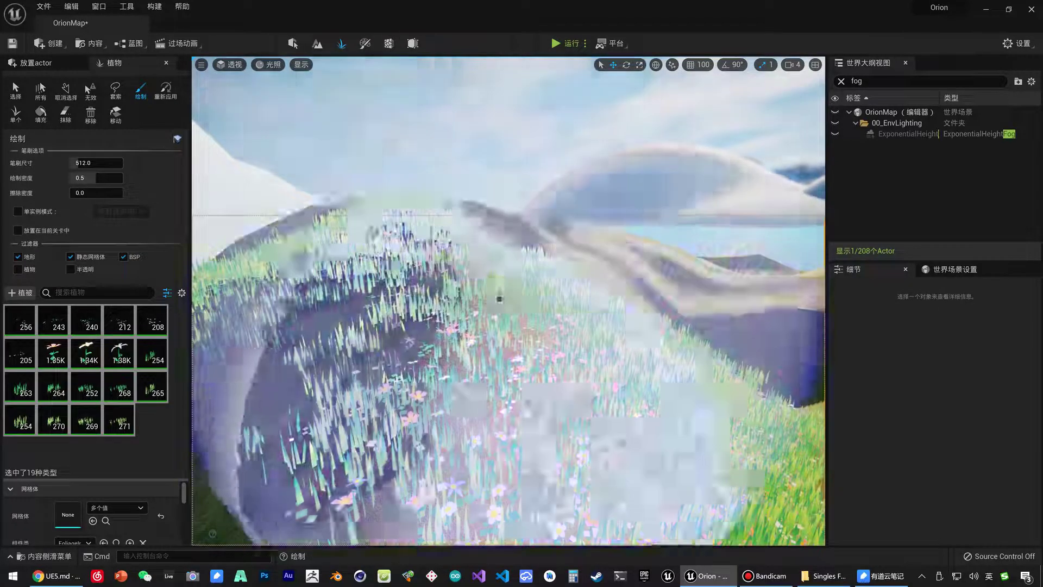
pyautogui.press('s')
pyautogui.moveTo(498, 296)
pyautogui.mouseDown(button='right')
pyautogui.moveTo(530, 302)
pyautogui.moveTo(516, 308)
pyautogui.mouseUp(button='right')
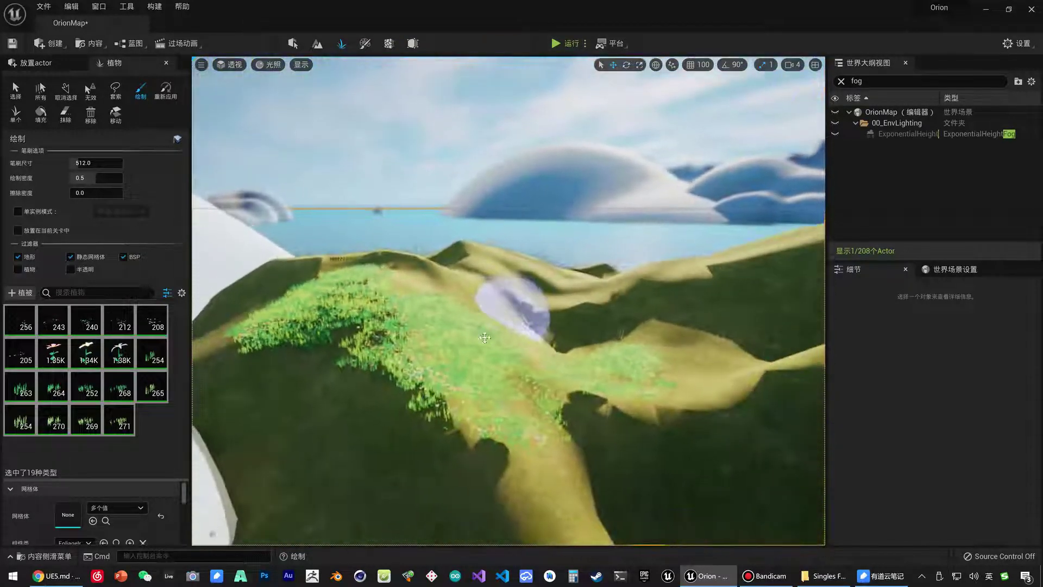
pyautogui.moveTo(516, 308)
pyautogui.keyDown('shift'); pyautogui.mouseDown()
pyautogui.moveTo(471, 368)
pyautogui.moveTo(609, 373)
pyautogui.moveTo(500, 442)
pyautogui.moveTo(337, 326)
pyautogui.moveTo(349, 275)
pyautogui.moveTo(600, 322)
pyautogui.mouseUp(); pyautogui.keyUp('shift')
pyautogui.moveTo(599, 321); pyautogui.dragTo(582, 326, button='right')
pyautogui.moveTo(581, 326)
pyautogui.keyDown('shift'); pyautogui.mouseDown()
pyautogui.moveTo(471, 382)
pyautogui.moveTo(518, 235)
pyautogui.moveTo(554, 224)
pyautogui.mouseUp(); pyautogui.keyUp('shift')
pyautogui.moveTo(553, 224)
pyautogui.mouseDown(button='right')
pyautogui.moveTo(576, 231)
pyautogui.moveTo(571, 255)
pyautogui.moveTo(489, 256)
pyautogui.moveTo(408, 277)
pyautogui.moveTo(407, 291)
pyautogui.mouseUp(button='right')
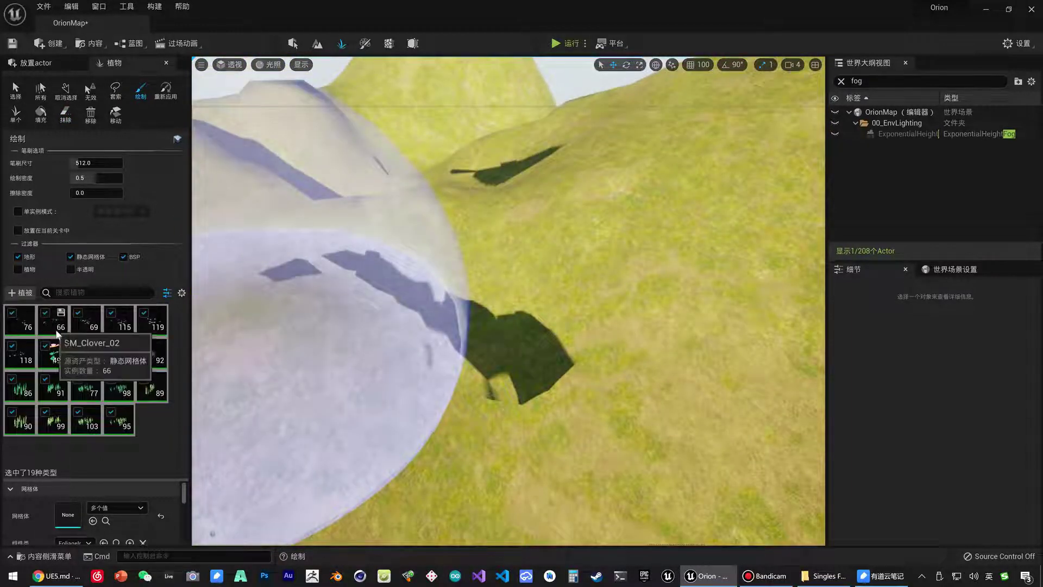
# Select the three SM_Flower_Daisy foliage types and set their density per 1Kuu to 1000.
pyautogui.click(56, 331)
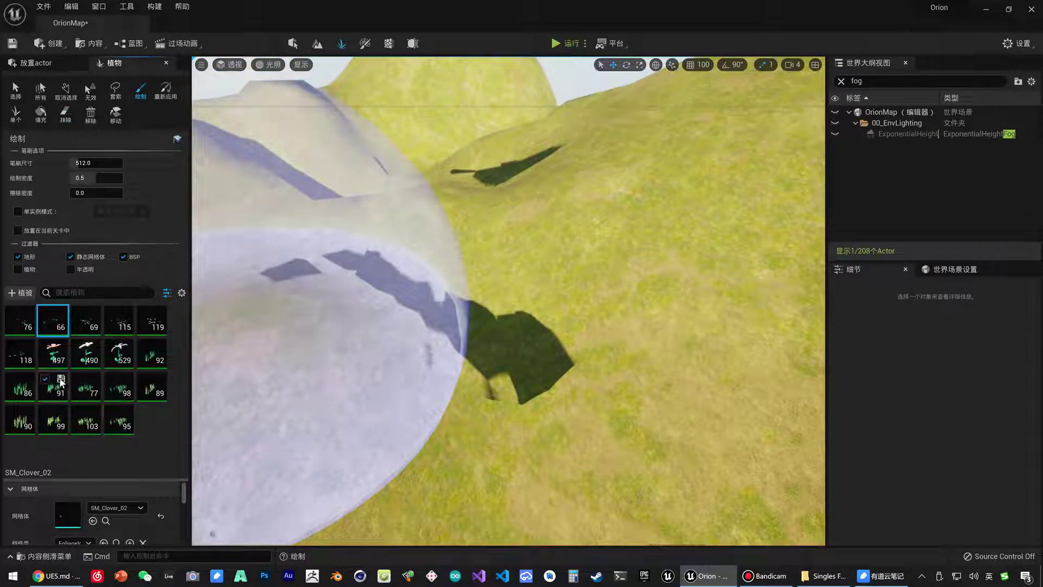
pyautogui.click(85, 353)
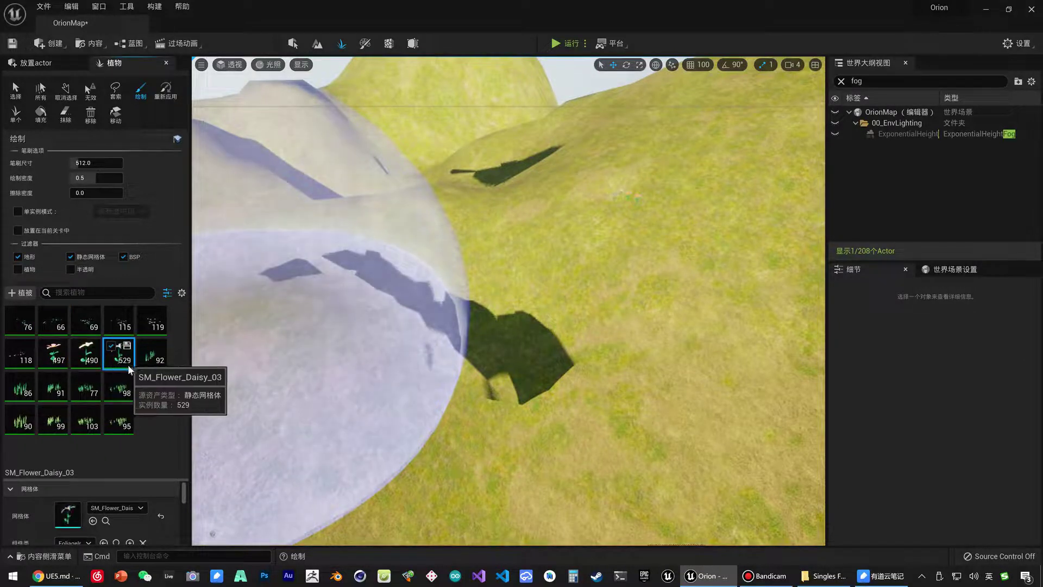
pyautogui.moveTo(114, 480); pyautogui.dragTo(113, 434)
pyautogui.click(166, 293)
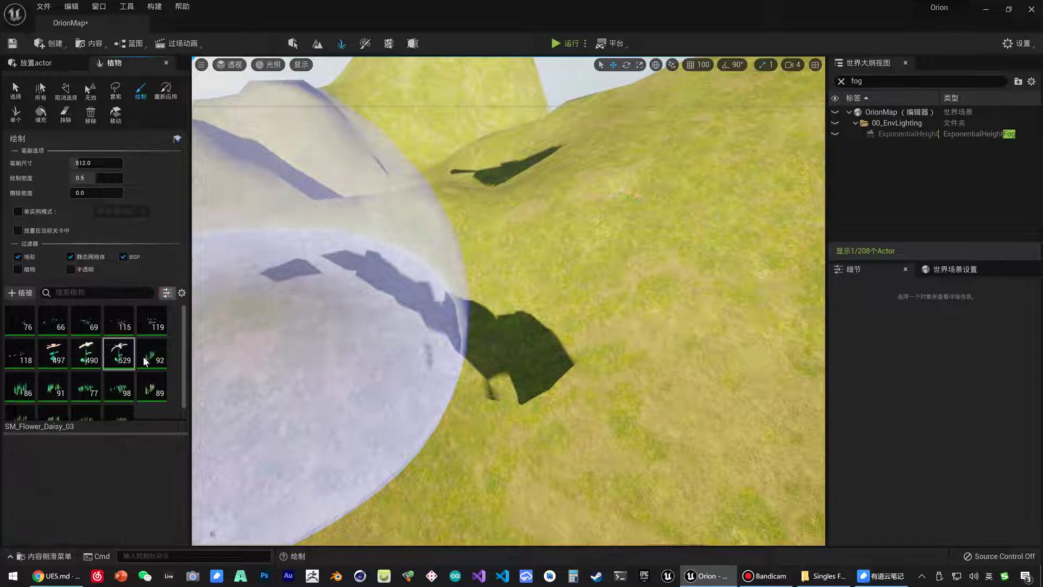
pyautogui.keyDown('shift'); pyautogui.click(53, 357); pyautogui.keyUp('shift')
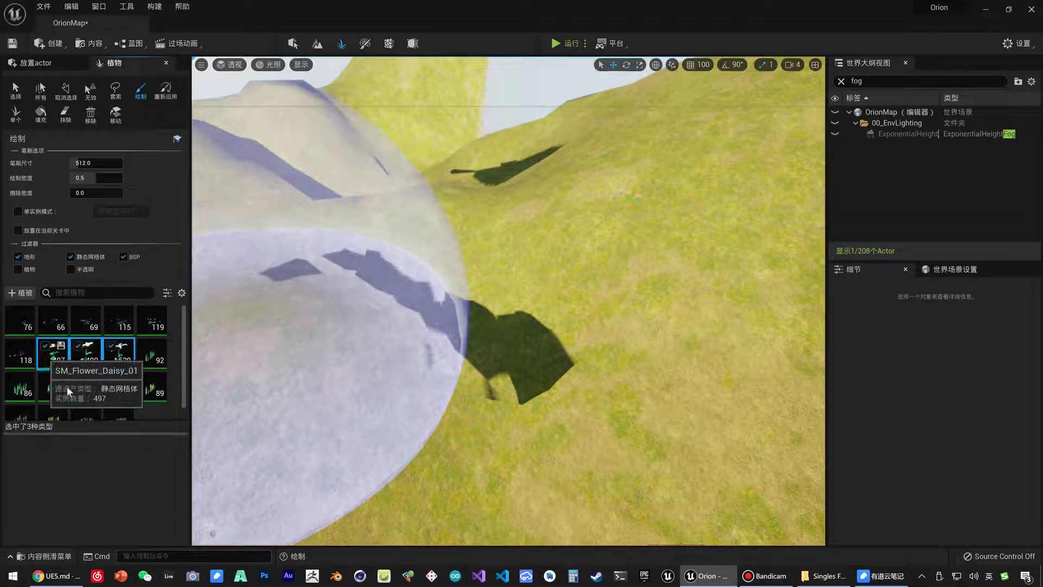
pyautogui.click(167, 293)
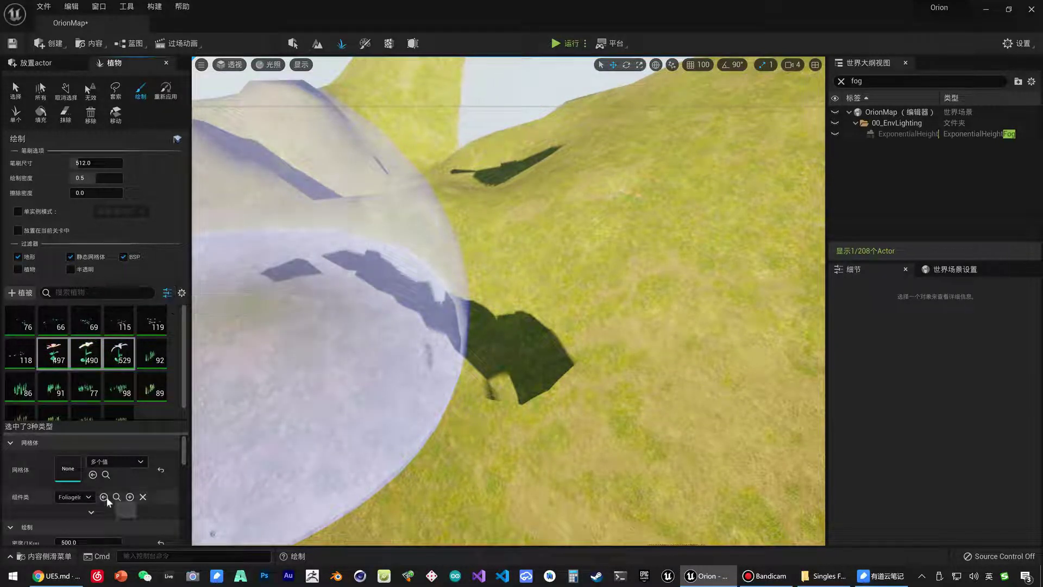
pyautogui.scroll(-3, 107, 497)
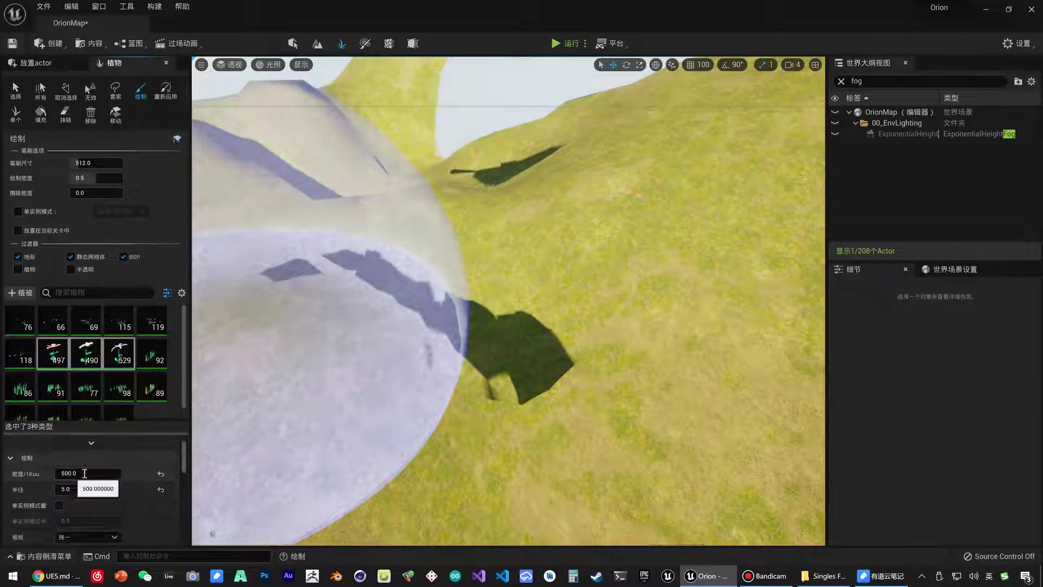
pyautogui.click(84, 474)
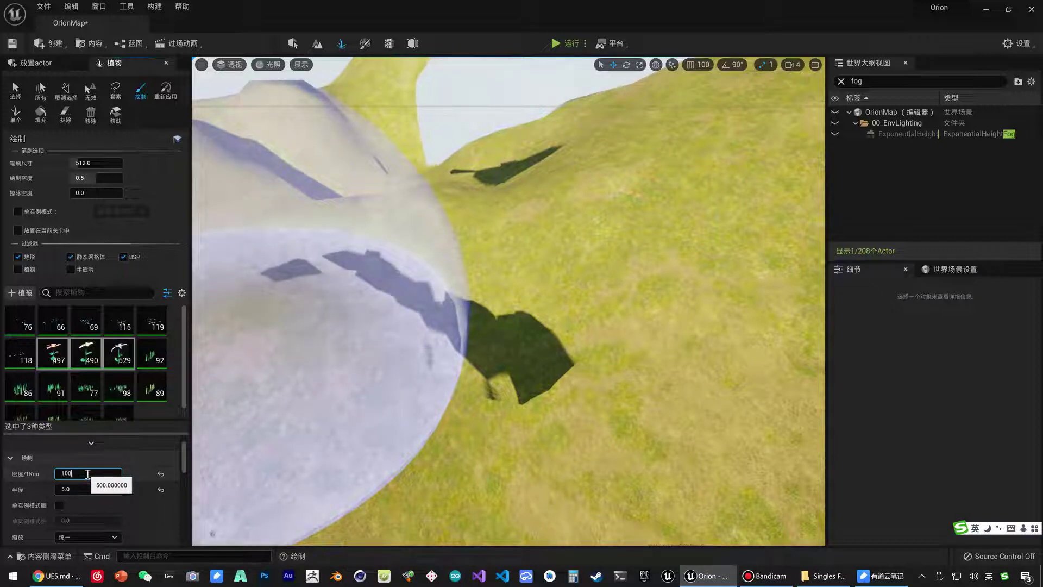
# Paint a test patch of foliage on the bare grassy slope, check it up close and undo it.
pyautogui.moveTo(563, 296)
pyautogui.mouseDown(button='right')
pyautogui.moveTo(571, 304)
pyautogui.moveTo(566, 294)
pyautogui.mouseUp(button='right')
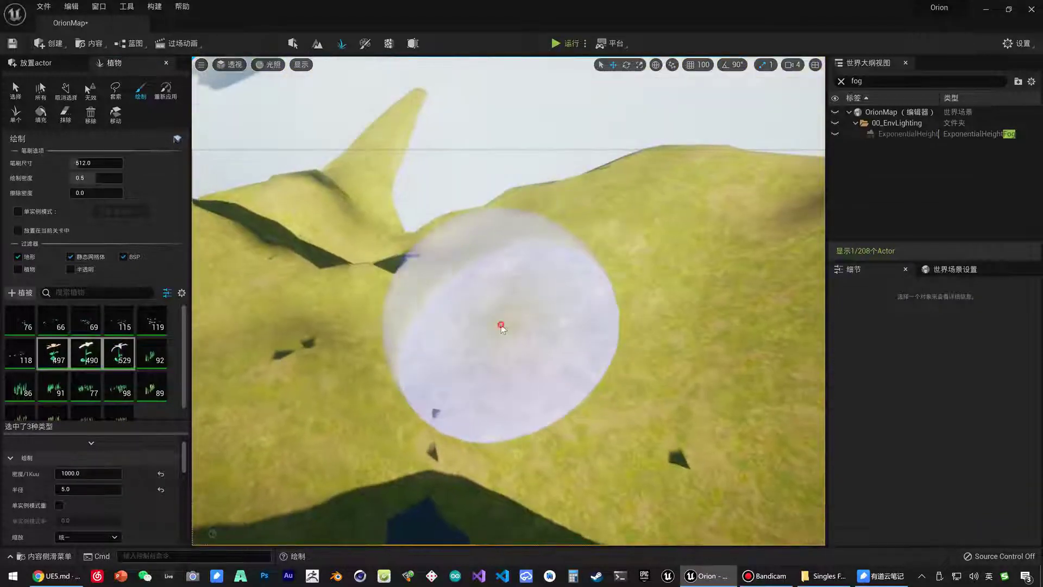
pyautogui.click(494, 327)
pyautogui.moveTo(494, 328)
pyautogui.mouseDown(button='right')
pyautogui.moveTo(434, 327)
pyautogui.moveTo(522, 326)
pyautogui.moveTo(565, 310)
pyautogui.moveTo(510, 309)
pyautogui.mouseUp(button='right')
pyautogui.press('w')
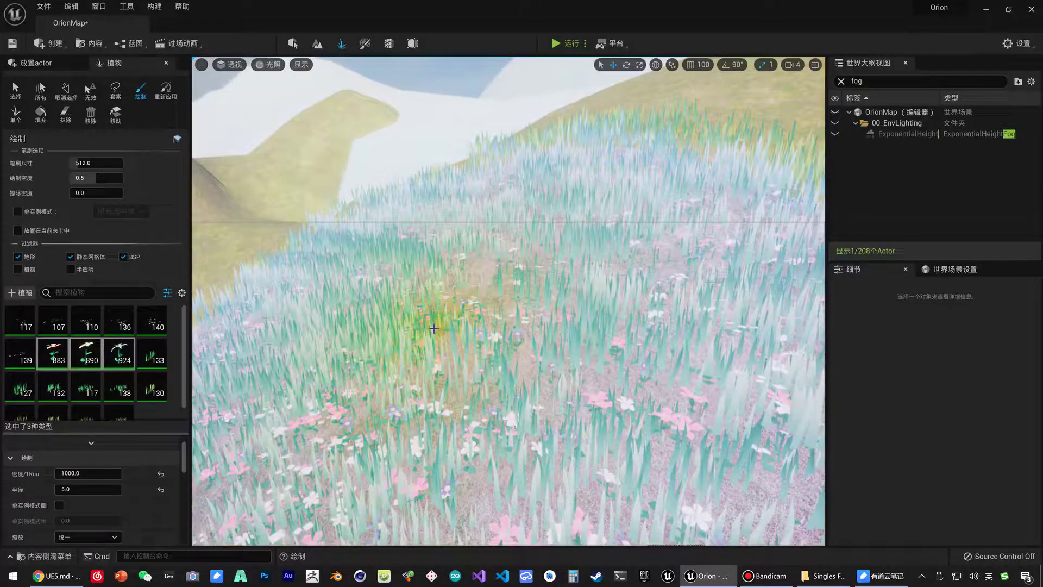
pyautogui.hotkey('ctrl', 'z')
pyautogui.hotkey('ctrl', 'z')
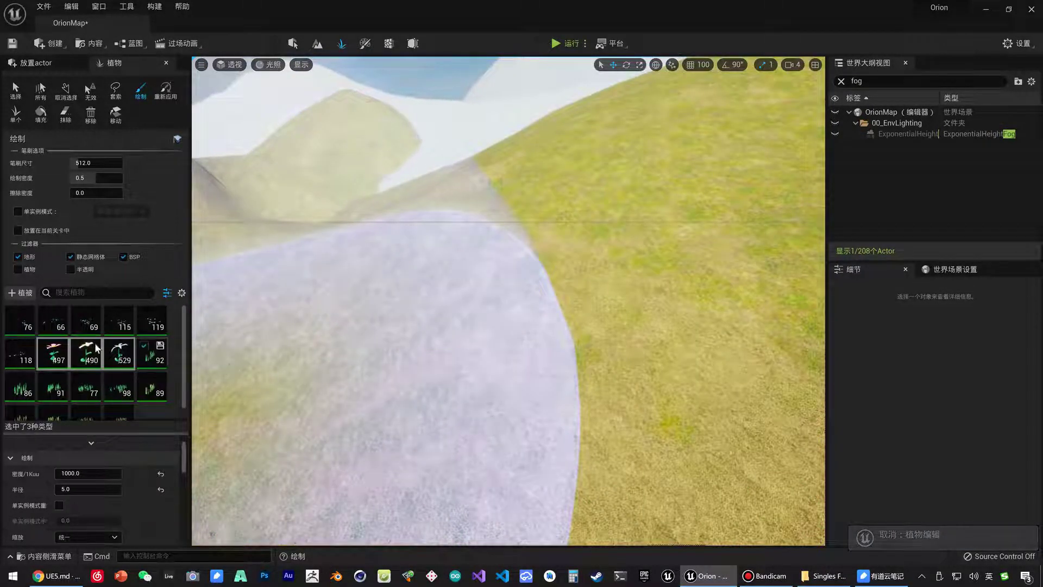
# Select the ten grass foliage types starting with SM_Grass_Dk_01 and set their density per 1Kuu to 500.
pyautogui.scroll(-1, 132, 402)
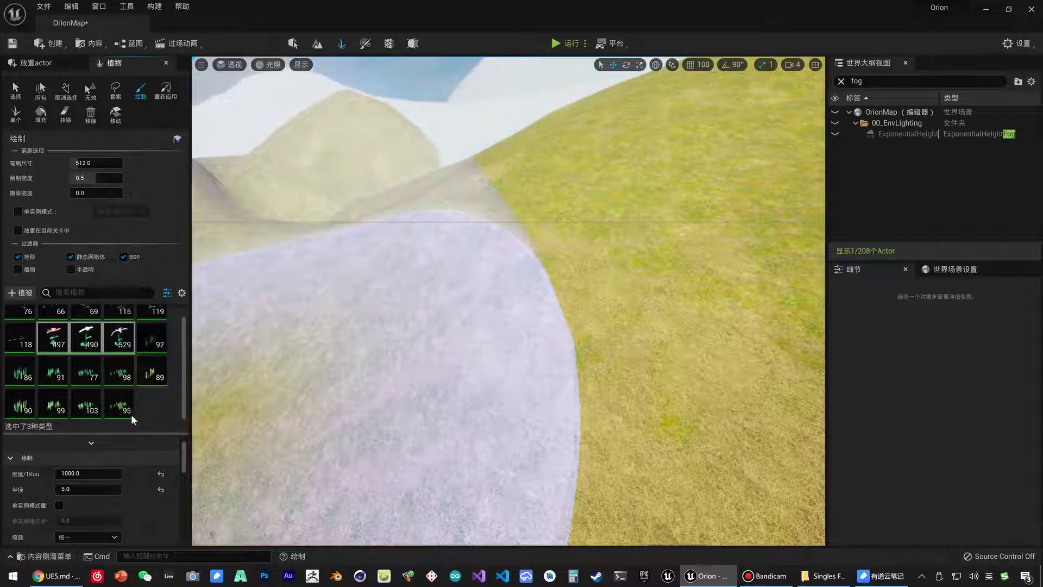
pyautogui.click(151, 351)
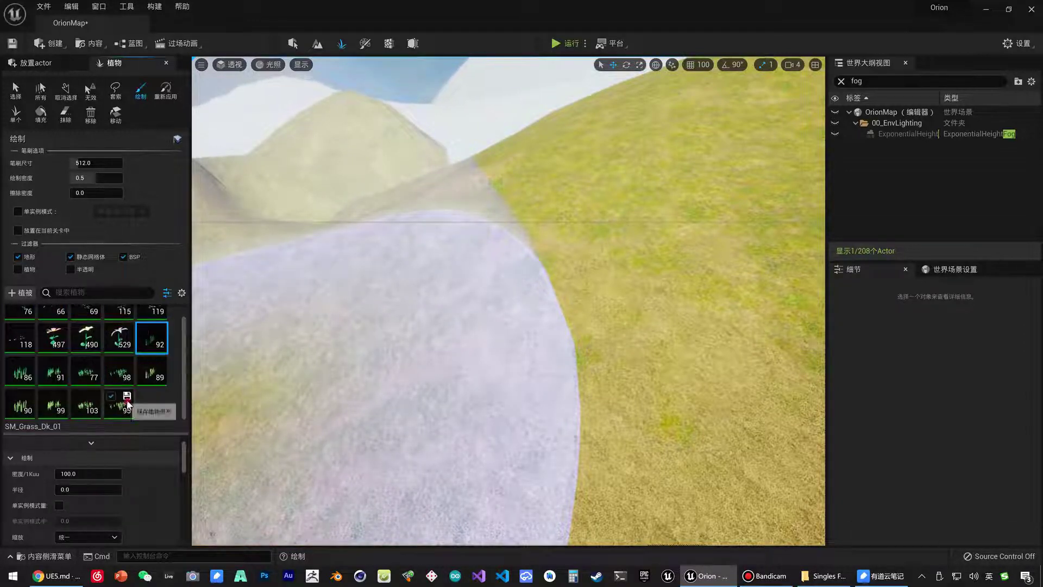
pyautogui.click(126, 400)
pyautogui.click(603, 399)
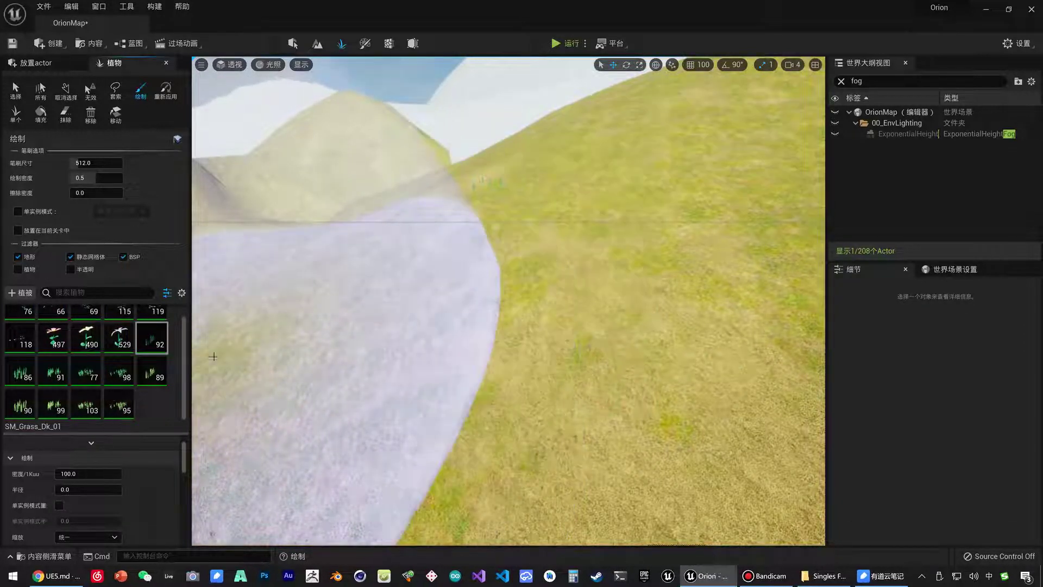
pyautogui.keyDown('shift'); pyautogui.click(118, 404); pyautogui.keyUp('shift')
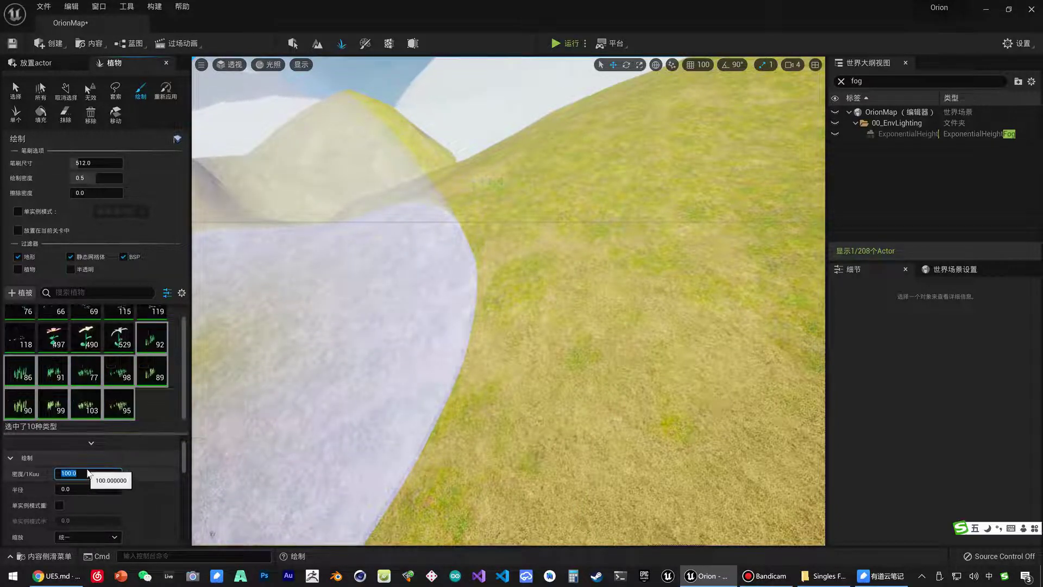
# Paint a test patch of foliage on the slope, set the grass types' density per 1Kuu to 50 and erase the patch.
pyautogui.click(508, 342)
pyautogui.moveTo(509, 342)
pyautogui.mouseDown(button='right')
pyautogui.moveTo(482, 307)
pyautogui.moveTo(413, 348)
pyautogui.moveTo(408, 331)
pyautogui.moveTo(353, 309)
pyautogui.moveTo(299, 318)
pyautogui.moveTo(394, 345)
pyautogui.mouseUp(button='right')
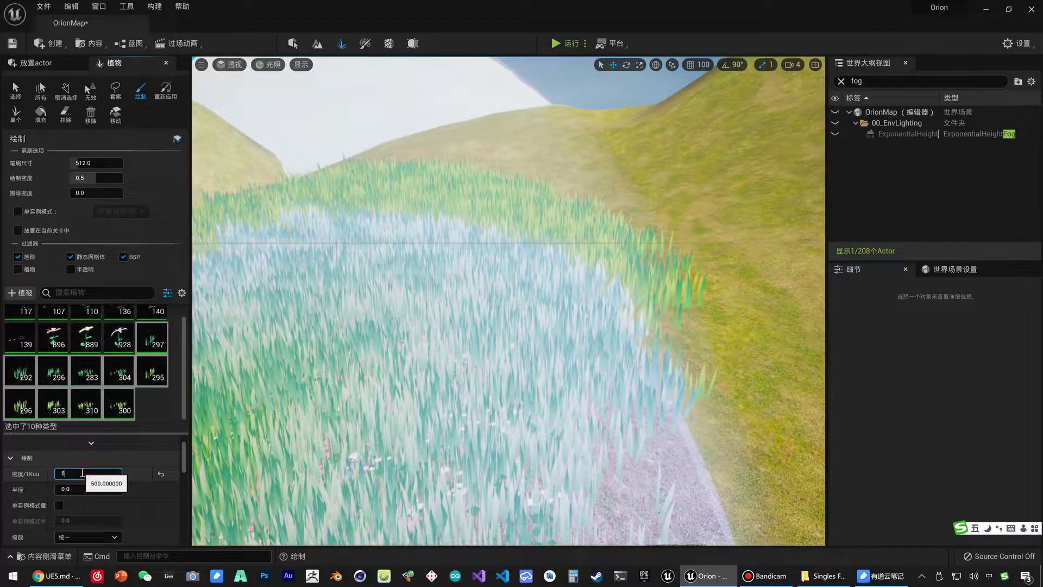
pyautogui.keyDown('shift'); pyautogui.moveTo(361, 326); pyautogui.dragTo(396, 389); pyautogui.keyUp('shift')
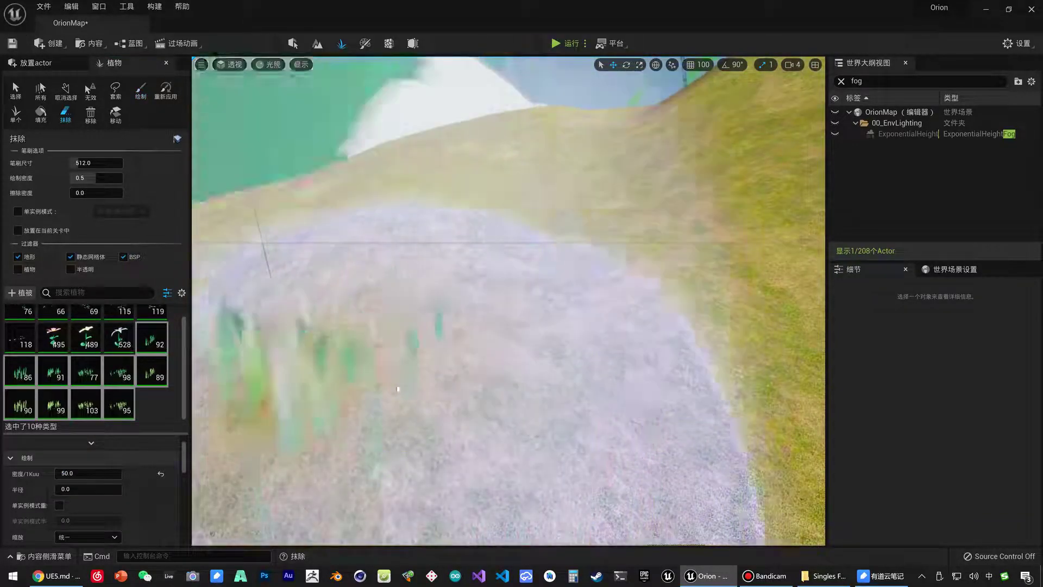
pyautogui.moveTo(396, 389); pyautogui.dragTo(429, 358, button='right')
# Paint test patches on the slope with the sparser grass, view them from a distance, and undo and erase them.
pyautogui.click(530, 310)
pyautogui.moveTo(531, 310)
pyautogui.mouseDown(button='right')
pyautogui.moveTo(543, 359)
pyautogui.moveTo(555, 321)
pyautogui.moveTo(570, 339)
pyautogui.moveTo(593, 313)
pyautogui.mouseUp(button='right')
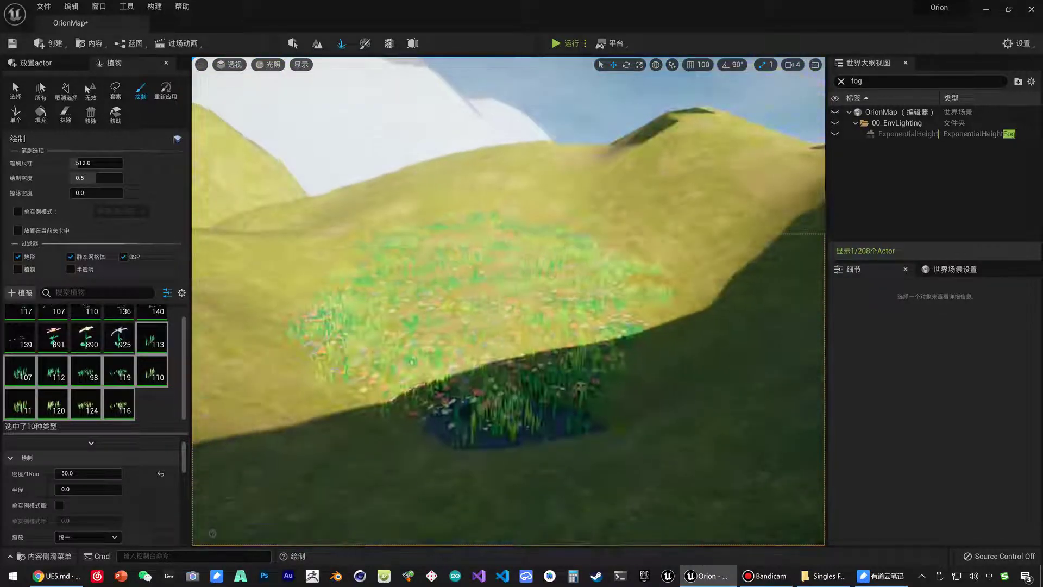
pyautogui.hotkey('ctrl', 'z')
pyautogui.moveTo(531, 301)
pyautogui.mouseDown(button='right')
pyautogui.moveTo(480, 279)
pyautogui.moveTo(489, 272)
pyautogui.moveTo(490, 288)
pyautogui.moveTo(473, 296)
pyautogui.moveTo(485, 266)
pyautogui.moveTo(516, 277)
pyautogui.moveTo(528, 261)
pyautogui.moveTo(511, 247)
pyautogui.moveTo(532, 233)
pyautogui.mouseUp(button='right')
pyautogui.click(491, 278)
pyautogui.moveTo(533, 233)
pyautogui.keyDown('shift'); pyautogui.mouseDown()
pyautogui.moveTo(587, 255)
pyautogui.moveTo(435, 256)
pyautogui.moveTo(571, 295)
pyautogui.moveTo(619, 293)
pyautogui.mouseUp(); pyautogui.keyUp('shift')
pyautogui.moveTo(619, 294); pyautogui.dragTo(569, 264, button='right')
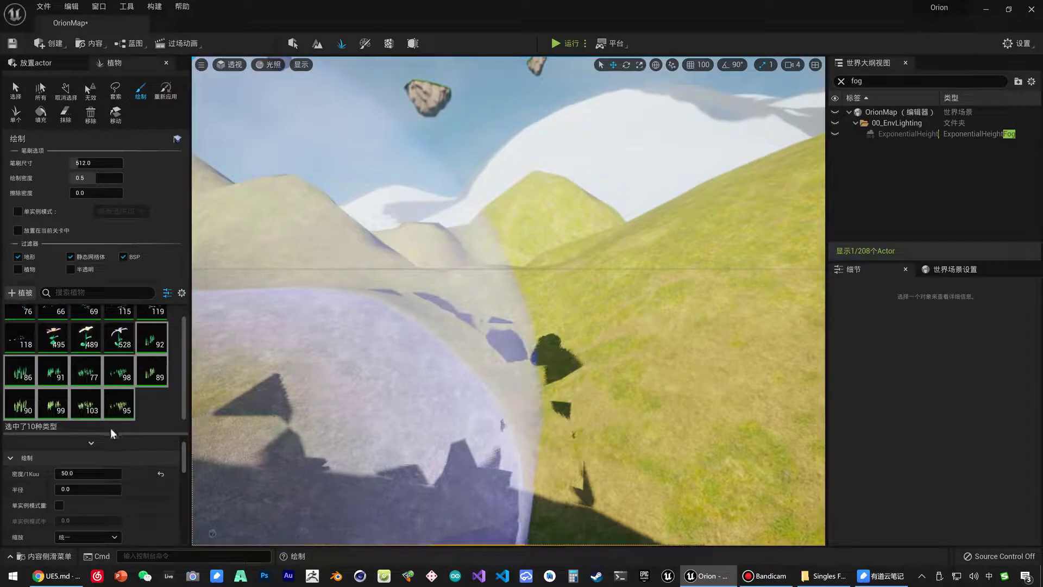
# Deactivate all 19 foliage types except the three SM_Flower_Daisy types for painting.
pyautogui.click(151, 407)
pyautogui.scroll(1, 151, 417)
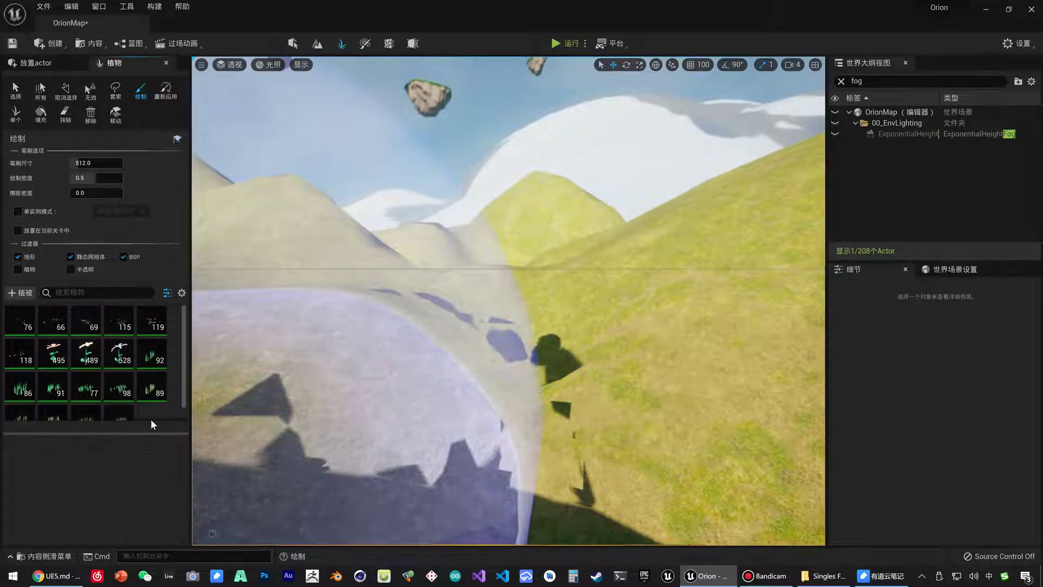
pyautogui.click(118, 355)
pyautogui.hotkey('ctrl', 'a')
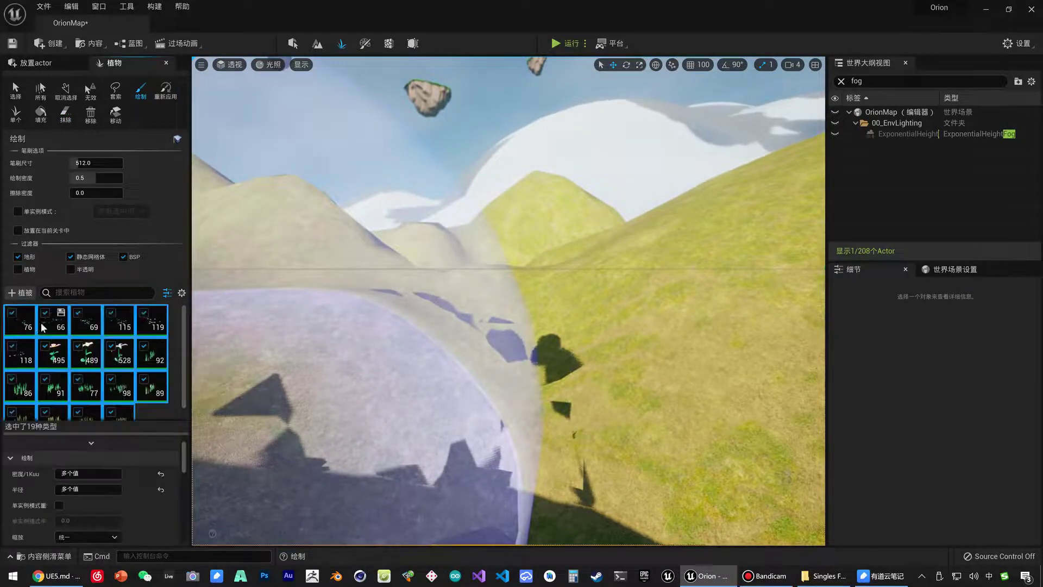
pyautogui.click(12, 314)
pyautogui.click(112, 354)
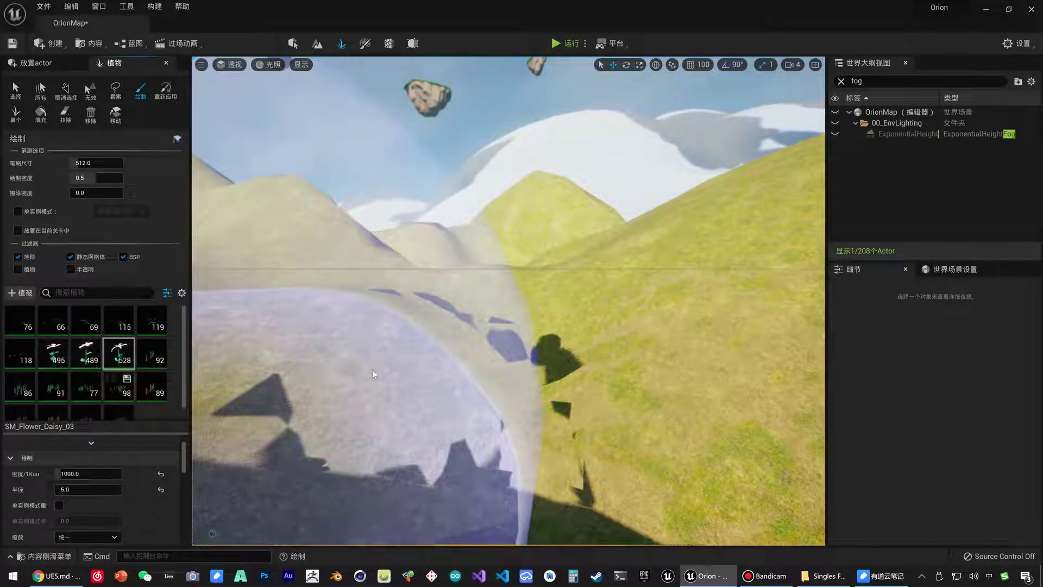
# Paint a test patch of only daisies on the slope and undo it.
pyautogui.moveTo(373, 371)
pyautogui.mouseDown(button='right')
pyautogui.moveTo(465, 360)
pyautogui.moveTo(502, 336)
pyautogui.mouseUp(button='right')
pyautogui.click(494, 342)
pyautogui.click(494, 308)
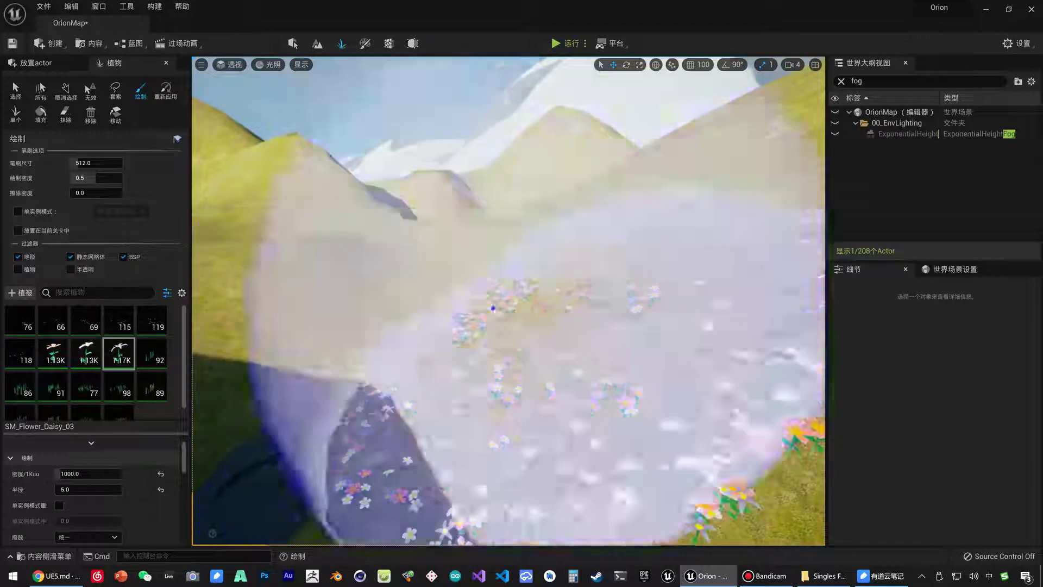
pyautogui.hotkey('ctrl', 'z')
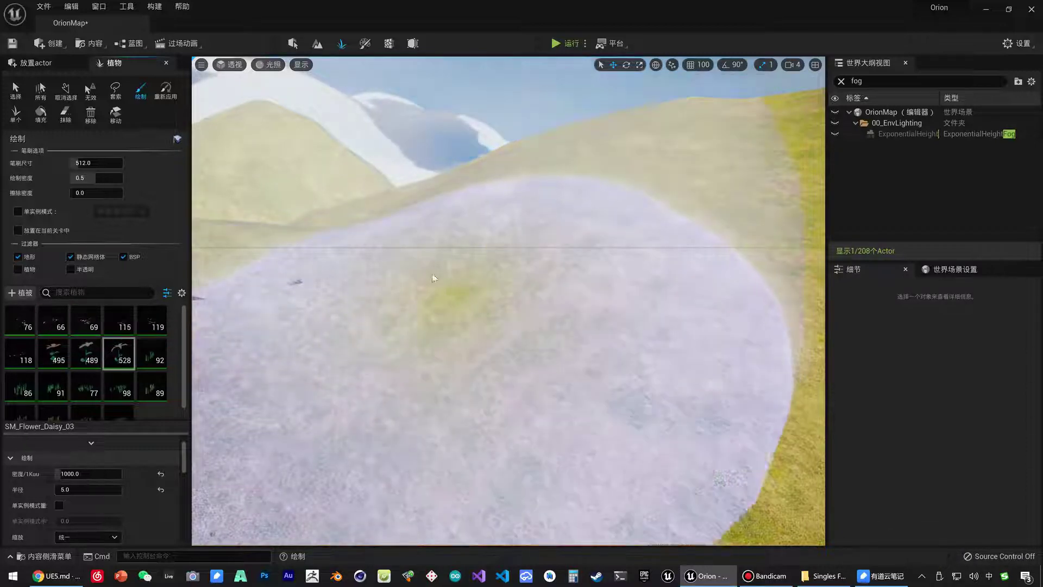
# Paint a test patch with only the first three foliage types active on the hill and undo it.
pyautogui.moveTo(472, 290); pyautogui.dragTo(500, 290)
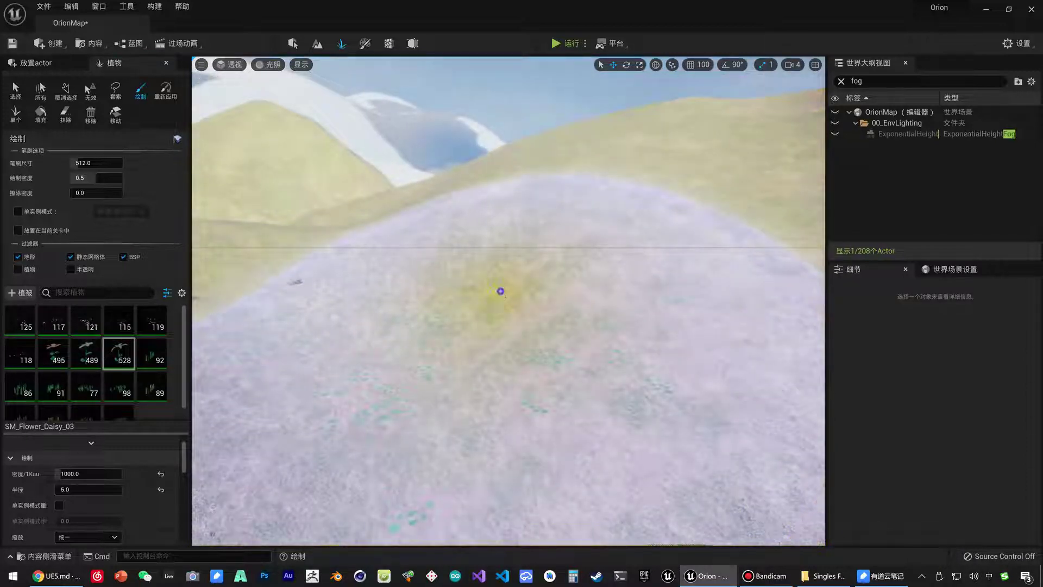
pyautogui.moveTo(500, 291)
pyautogui.mouseDown(button='right')
pyautogui.moveTo(505, 337)
pyautogui.moveTo(505, 294)
pyautogui.moveTo(508, 306)
pyautogui.moveTo(279, 351)
pyautogui.mouseUp(button='right')
pyautogui.hotkey('ctrl', 'z')
# Reactivate all 19 foliage types, enlarge the brush size to about 2904 and paint foliage across the hilly island's valley.
pyautogui.hotkey('ctrl', 'a')
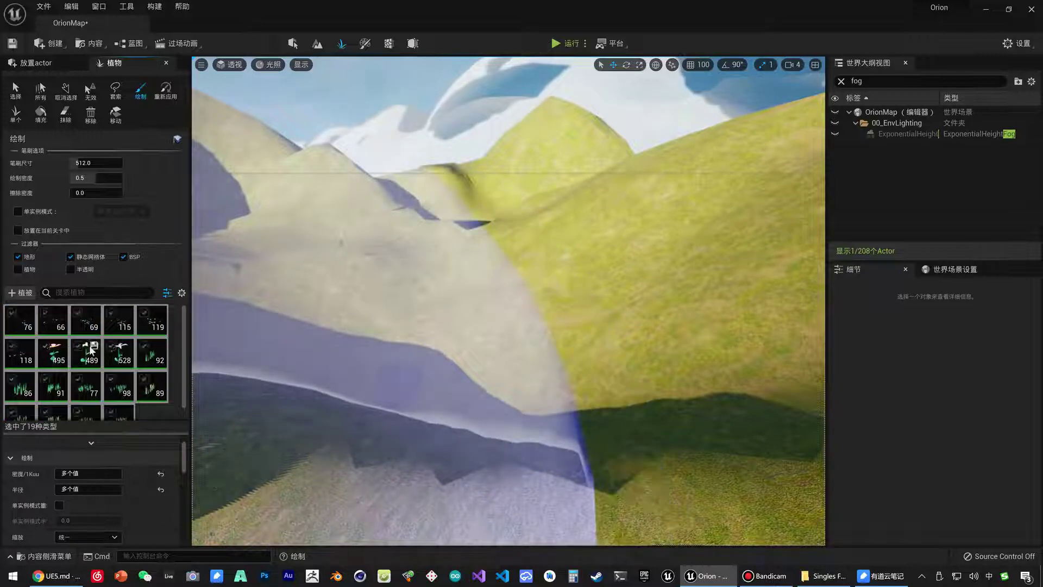
pyautogui.moveTo(87, 164); pyautogui.dragTo(98, 164)
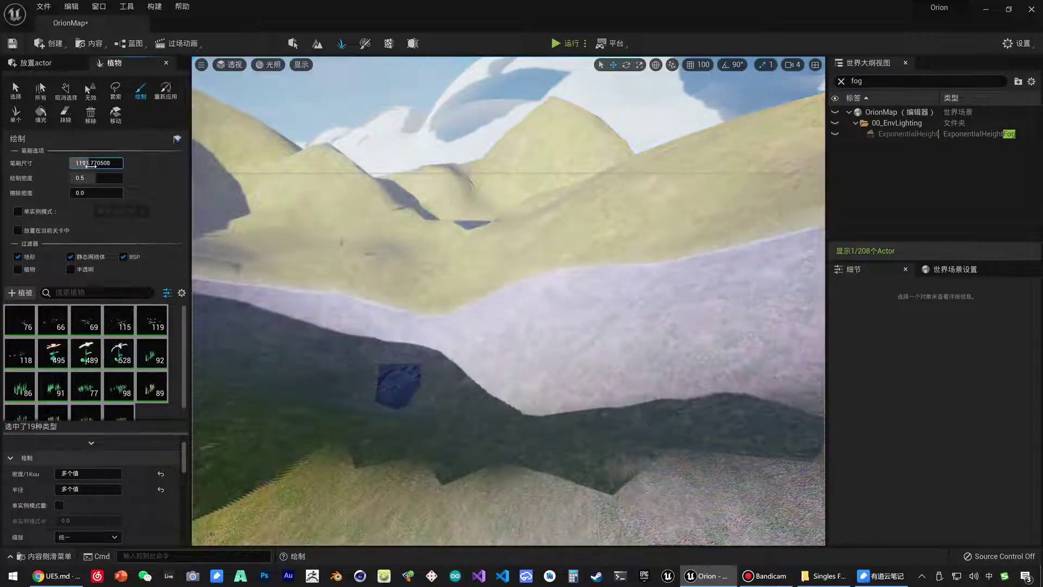
pyautogui.moveTo(380, 272)
pyautogui.mouseDown(button='right')
pyautogui.moveTo(364, 277)
pyautogui.moveTo(342, 326)
pyautogui.moveTo(419, 233)
pyautogui.mouseUp(button='right')
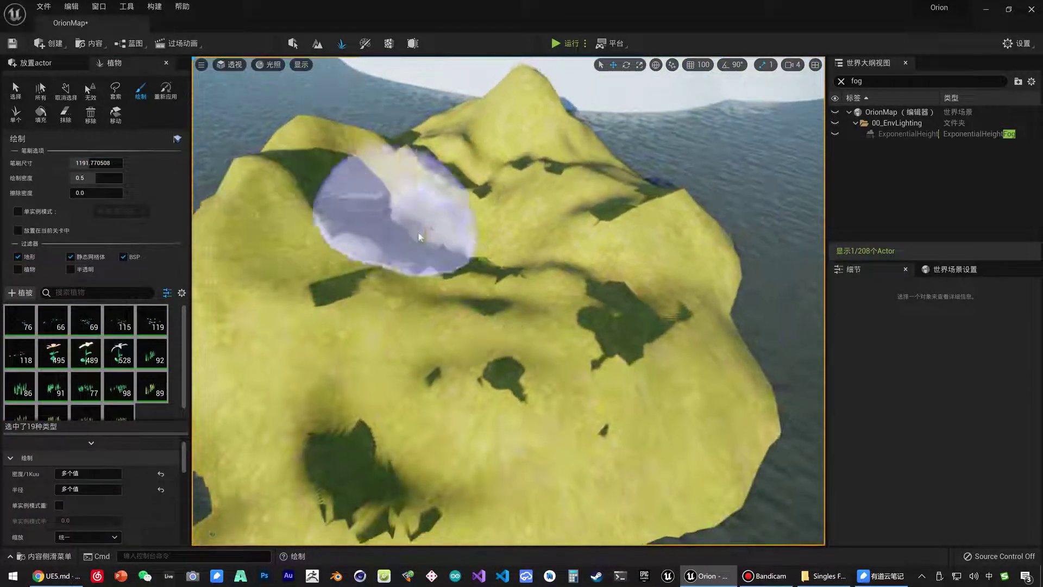
pyautogui.moveTo(85, 165)
pyautogui.mouseDown()
pyautogui.moveTo(409, 203)
pyautogui.moveTo(468, 284)
pyautogui.moveTo(466, 270)
pyautogui.mouseUp()
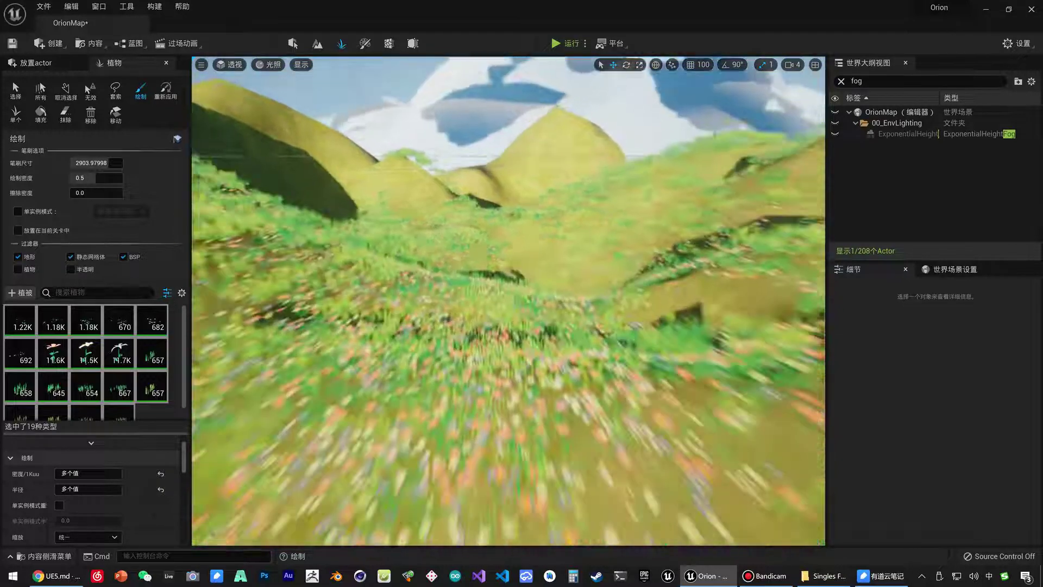
# Set the brush size to about 786 and the paint density to 0.145 for the lawn by the windmill house.
pyautogui.press('s')
pyautogui.moveTo(508, 301); pyautogui.dragTo(433, 238, button='right')
pyautogui.press('w')
pyautogui.press('w')
pyautogui.press('s')
pyautogui.press('w')
pyautogui.press('s')
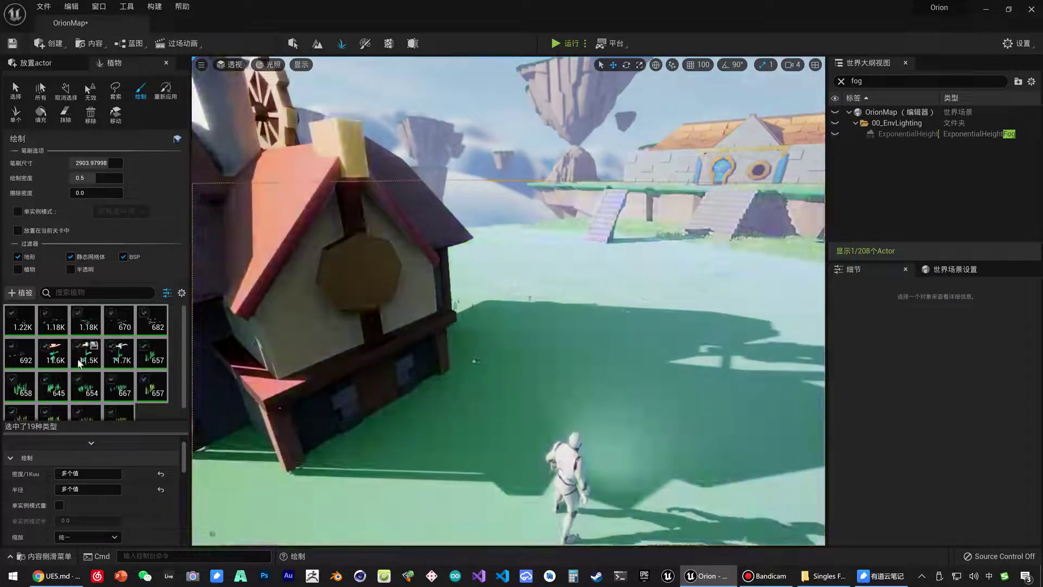
pyautogui.moveTo(108, 163); pyautogui.dragTo(105, 163)
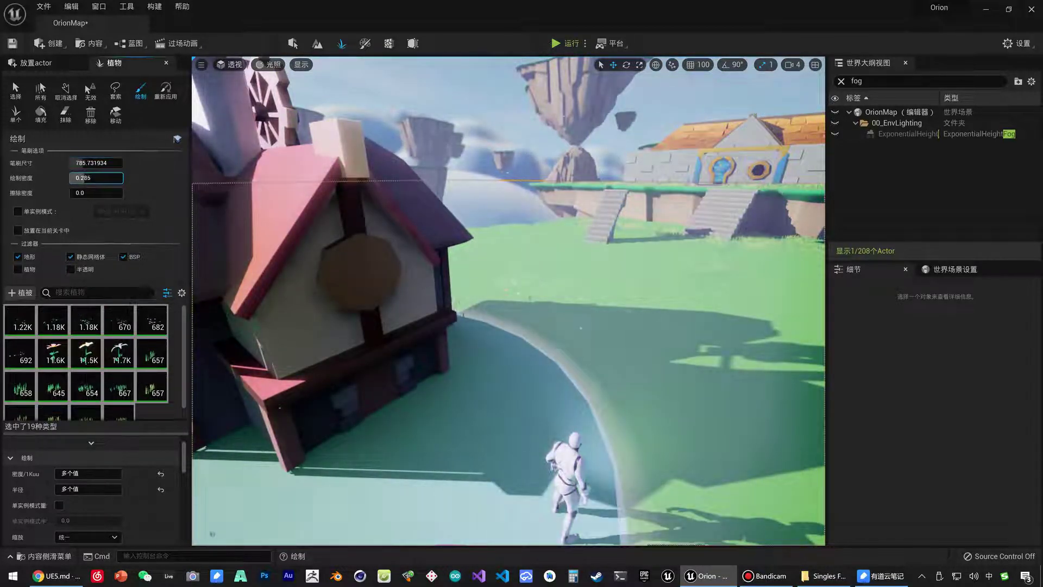
pyautogui.moveTo(478, 320); pyautogui.dragTo(538, 305, button='right')
pyautogui.press('s')
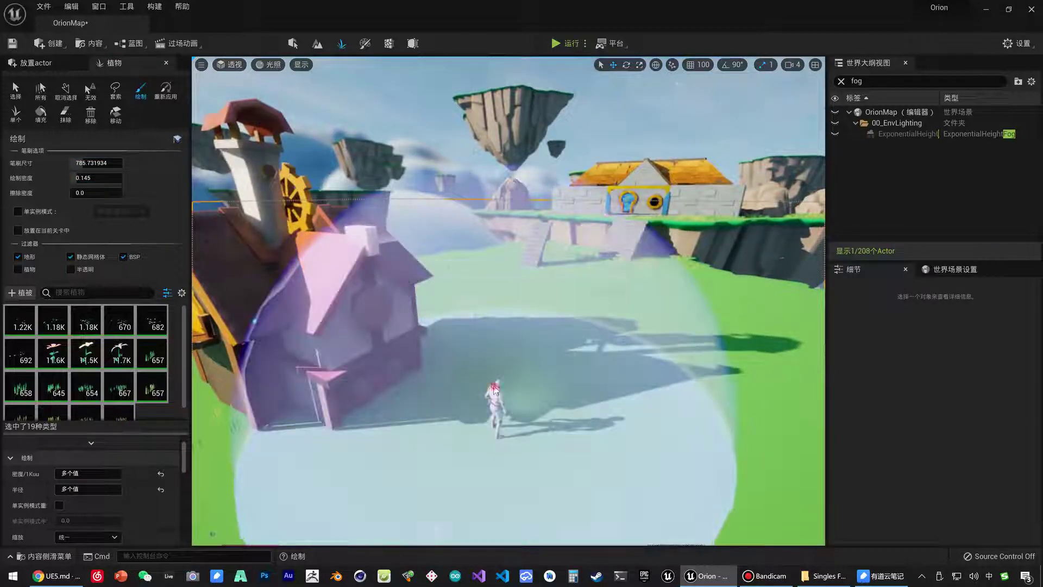
# Paint grass and flowers over the lawn in front of and around the windmill house.
pyautogui.click(493, 375)
pyautogui.moveTo(598, 348); pyautogui.dragTo(630, 348, button='right')
pyautogui.press('d')
pyautogui.moveTo(555, 306)
pyautogui.mouseDown()
pyautogui.moveTo(539, 282)
pyautogui.moveTo(429, 290)
pyautogui.mouseUp()
pyautogui.press('s')
pyautogui.moveTo(428, 290); pyautogui.dragTo(337, 299, button='right')
pyautogui.moveTo(424, 383); pyautogui.dragTo(473, 434)
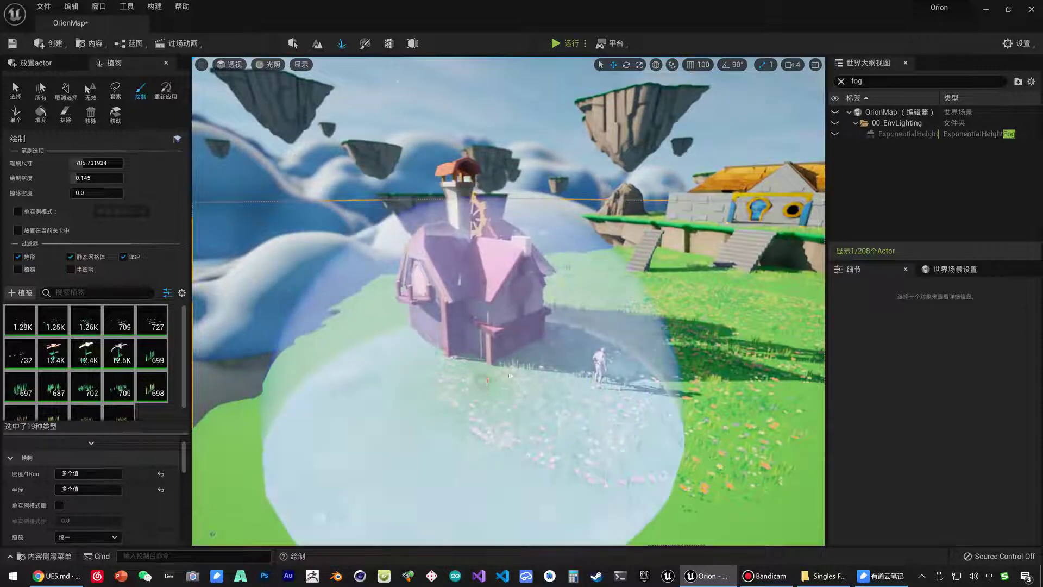
# Check the windmill house for stray foliage, undo the strokes around it and redo only the first one.
pyautogui.moveTo(473, 434)
pyautogui.mouseDown(button='right')
pyautogui.moveTo(548, 361)
pyautogui.moveTo(489, 305)
pyautogui.moveTo(449, 222)
pyautogui.mouseUp(button='right')
pyautogui.press('w')
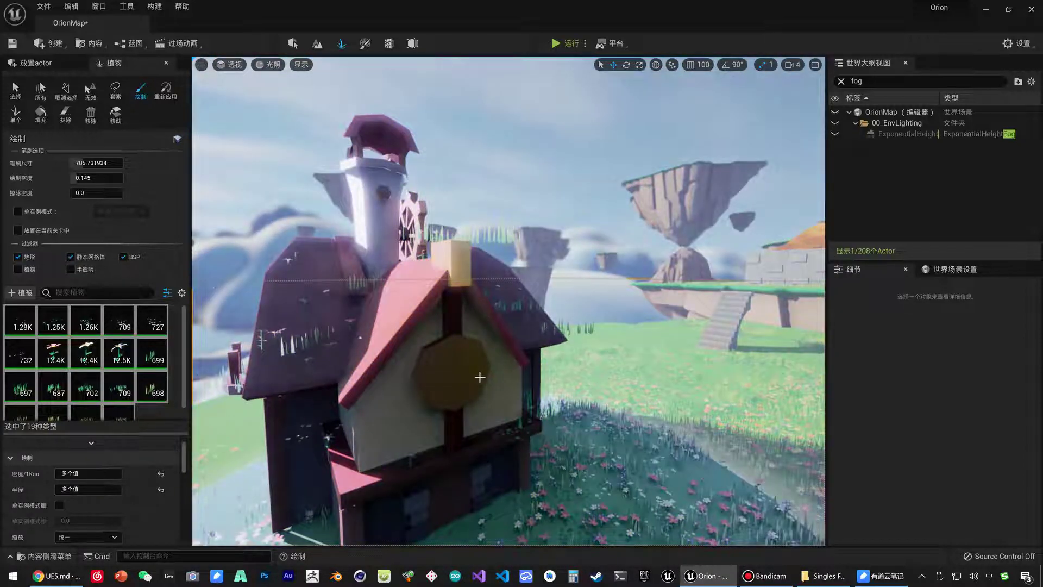
pyautogui.hotkey('ctrl', 'z')
pyautogui.moveTo(521, 422); pyautogui.dragTo(494, 462, button='right')
pyautogui.hotkey('ctrl', 'z')
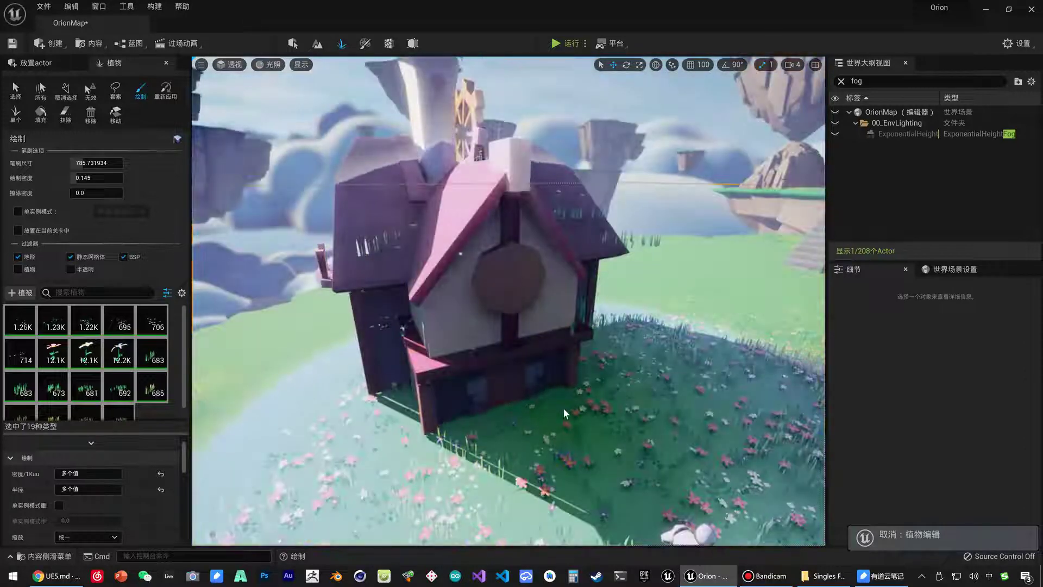
pyautogui.hotkey('ctrl', 'z')
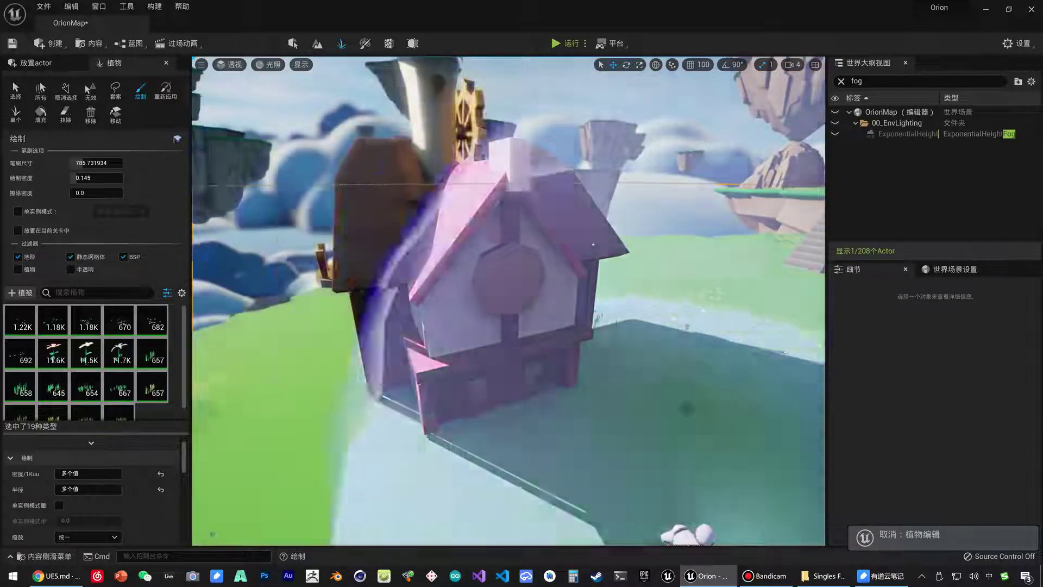
pyautogui.moveTo(564, 410); pyautogui.dragTo(636, 390, button='right')
pyautogui.hotkey('ctrl', 'y')
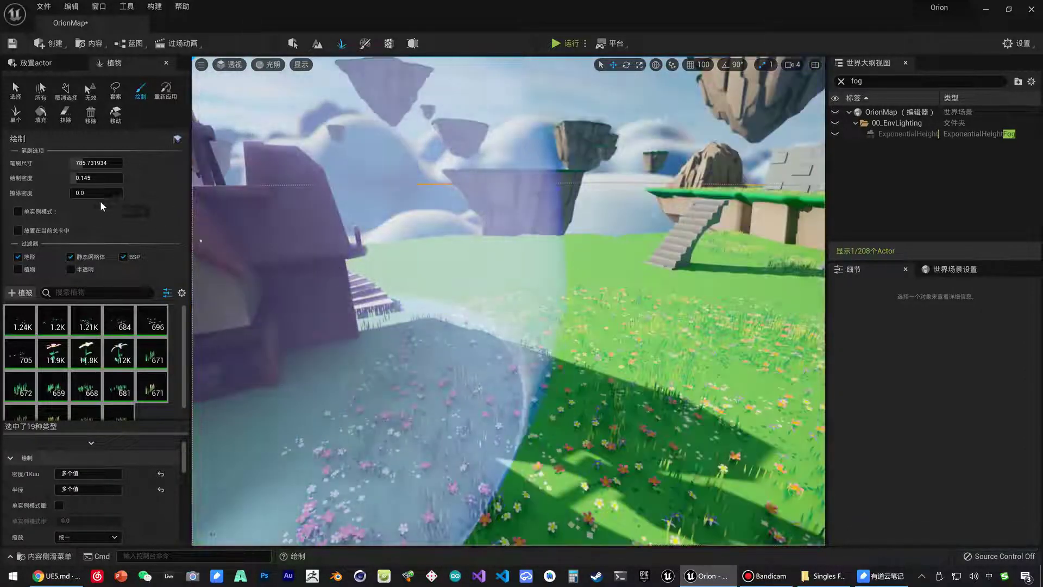
# Reduce the brush size to about 420 and paint patches of foliage on the lawn in front of the windmill house.
pyautogui.moveTo(79, 163); pyautogui.dragTo(59, 163)
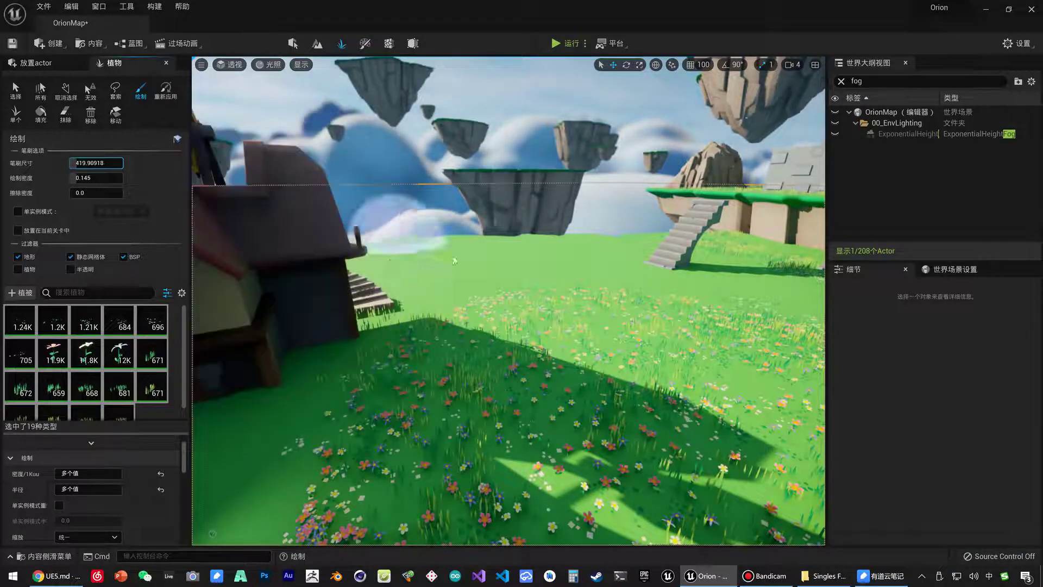
pyautogui.click(484, 293)
pyautogui.press('s')
pyautogui.moveTo(497, 399); pyautogui.dragTo(497, 402, button='right')
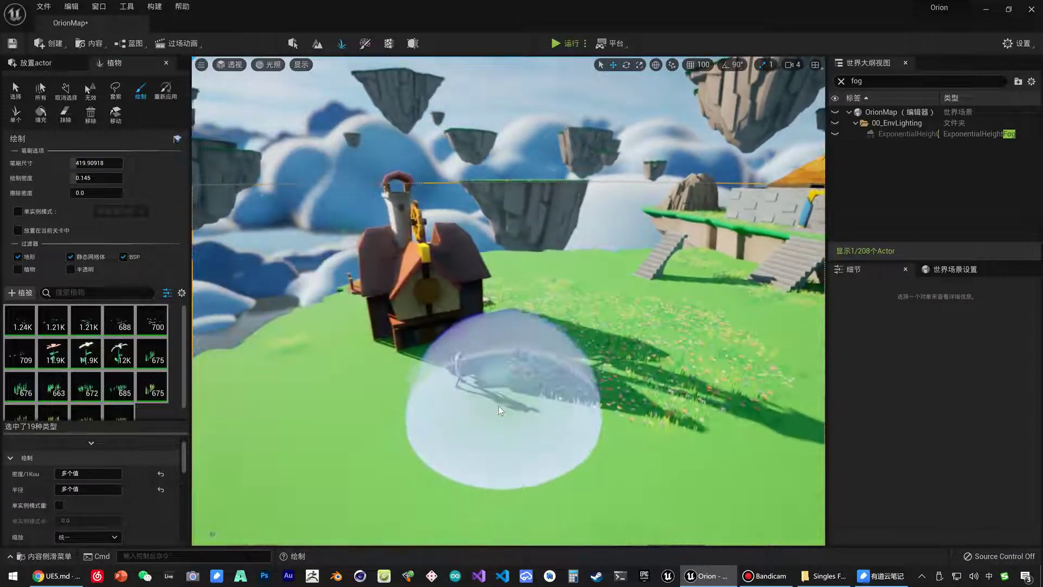
pyautogui.click(497, 406)
pyautogui.moveTo(420, 418); pyautogui.dragTo(431, 412, button='right')
pyautogui.press('a')
pyautogui.click(427, 405)
pyautogui.moveTo(375, 435); pyautogui.dragTo(364, 434, button='right')
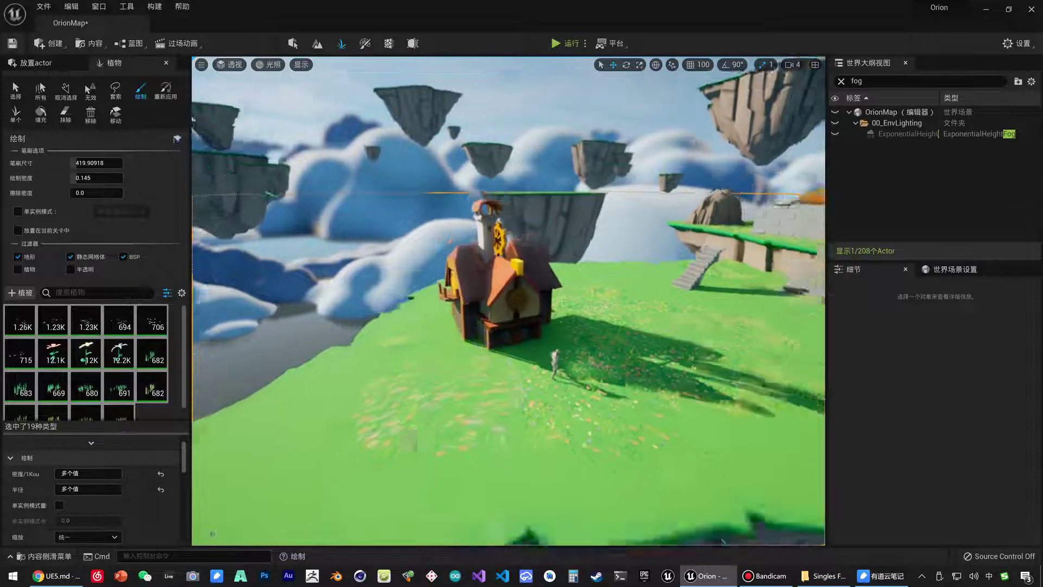
# Paint more foliage patches on the lawn beside the windmill house and near its curved steps.
pyautogui.moveTo(521, 405); pyautogui.dragTo(526, 401, button='right')
pyautogui.click(710, 392)
pyautogui.click(641, 334)
pyautogui.press('w')
pyautogui.moveTo(640, 333); pyautogui.dragTo(548, 308, button='right')
pyautogui.click(549, 307)
pyautogui.click(598, 414)
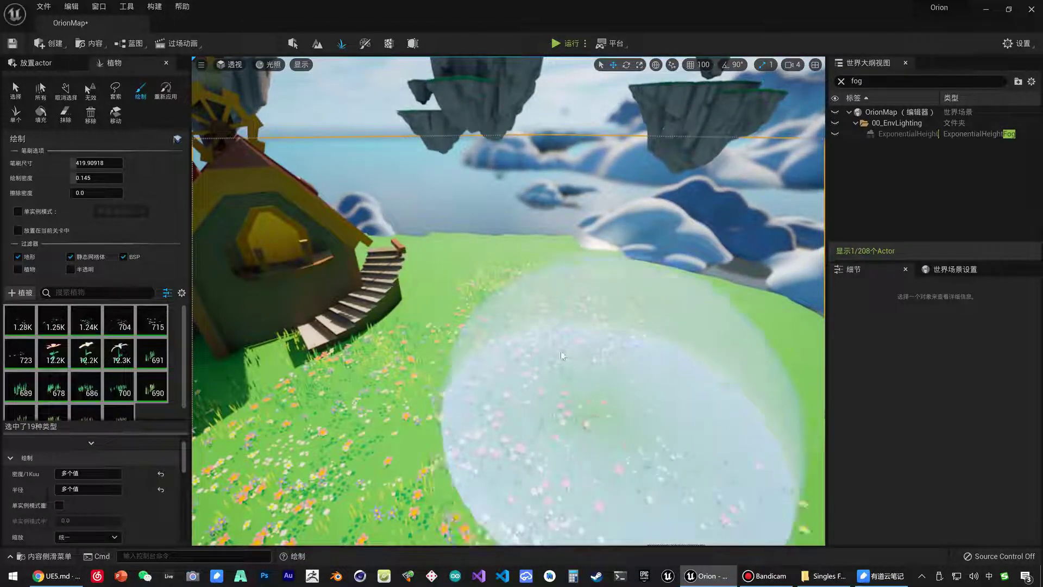
# Paint one more foliage stroke across the lawn near the windmill house and inspect the flowers at ground level.
pyautogui.press('s')
pyautogui.moveTo(563, 356)
pyautogui.mouseDown(button='right')
pyautogui.moveTo(549, 367)
pyautogui.moveTo(562, 373)
pyautogui.mouseUp(button='right')
pyautogui.moveTo(562, 356); pyautogui.dragTo(350, 350)
pyautogui.press('w')
pyautogui.moveTo(349, 349)
pyautogui.mouseDown(button='right')
pyautogui.moveTo(364, 337)
pyautogui.moveTo(304, 375)
pyautogui.moveTo(349, 350)
pyautogui.mouseUp(button='right')
pyautogui.press('w')
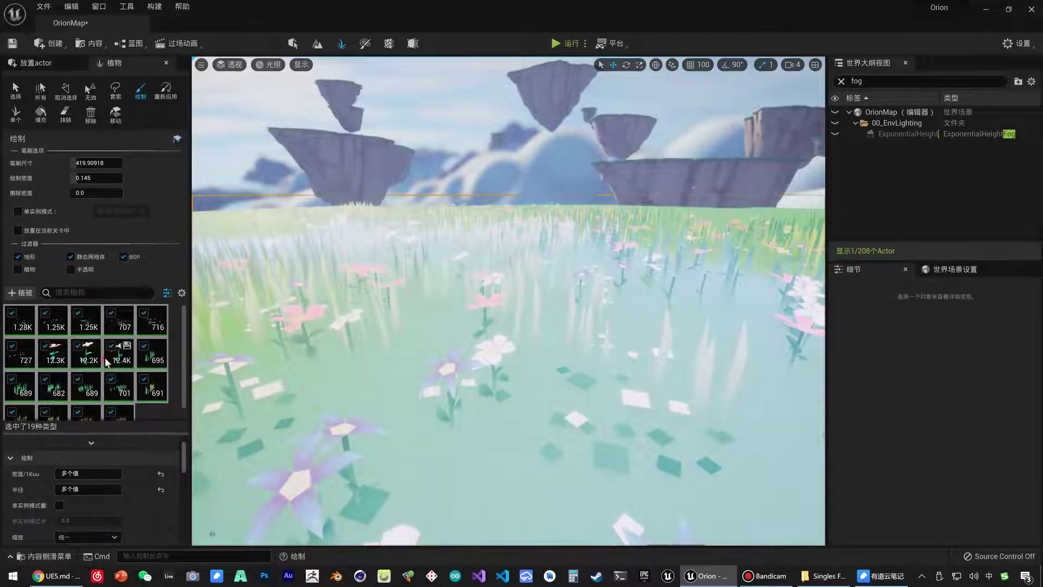
# Select the three flower foliage types and set their X scale range to a minimum of 2.0 and a maximum of 3.0.
pyautogui.click(106, 360)
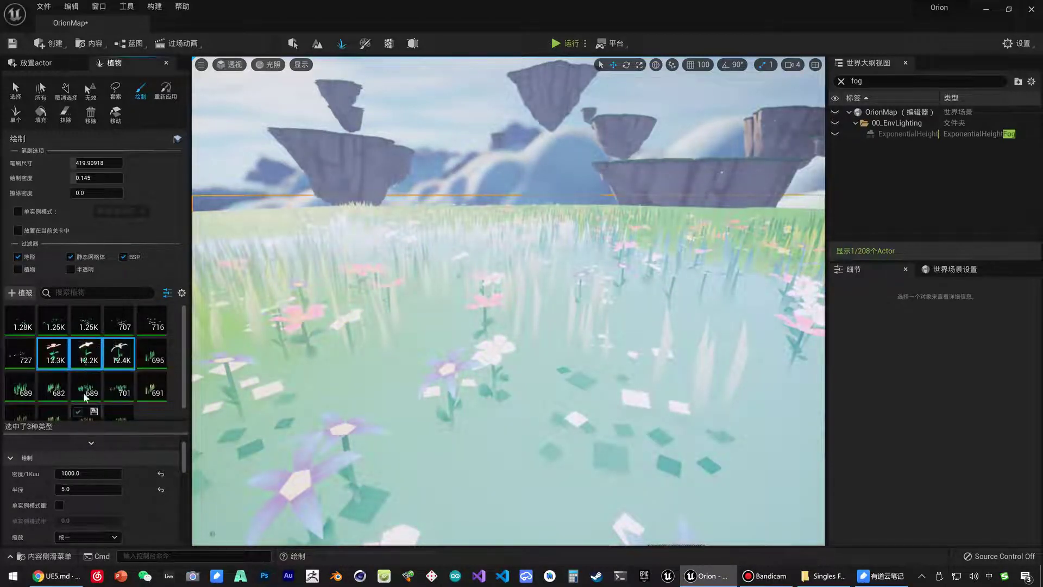
pyautogui.scroll(-2, 90, 511)
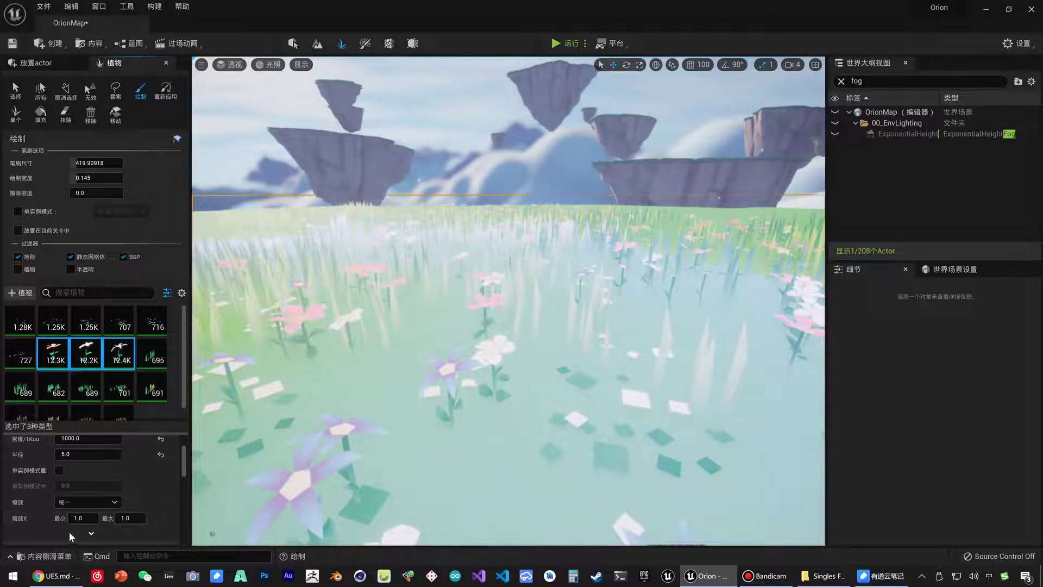
pyautogui.scroll(-1, 79, 516)
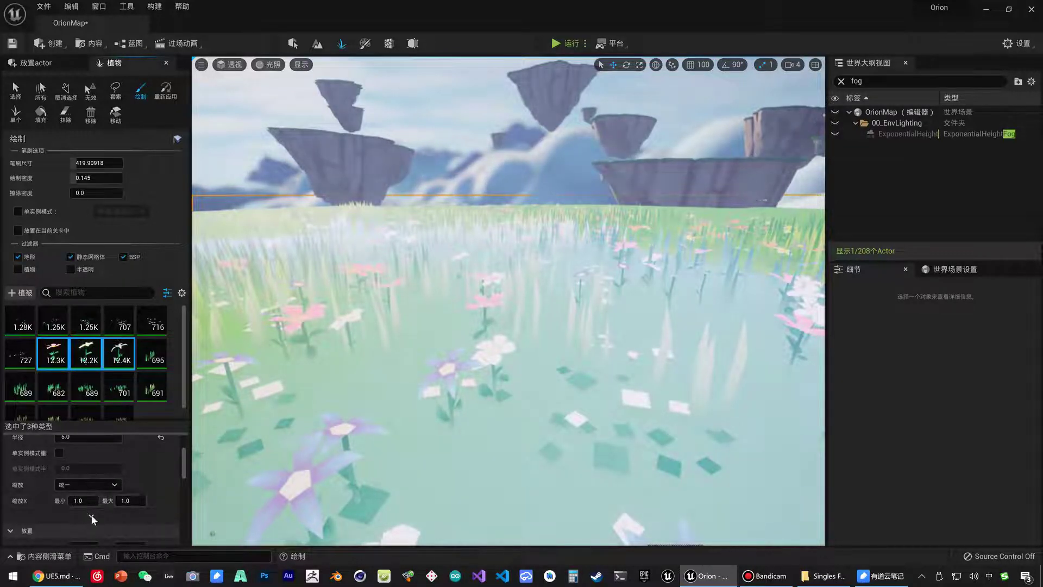
pyautogui.scroll(-1, 113, 501)
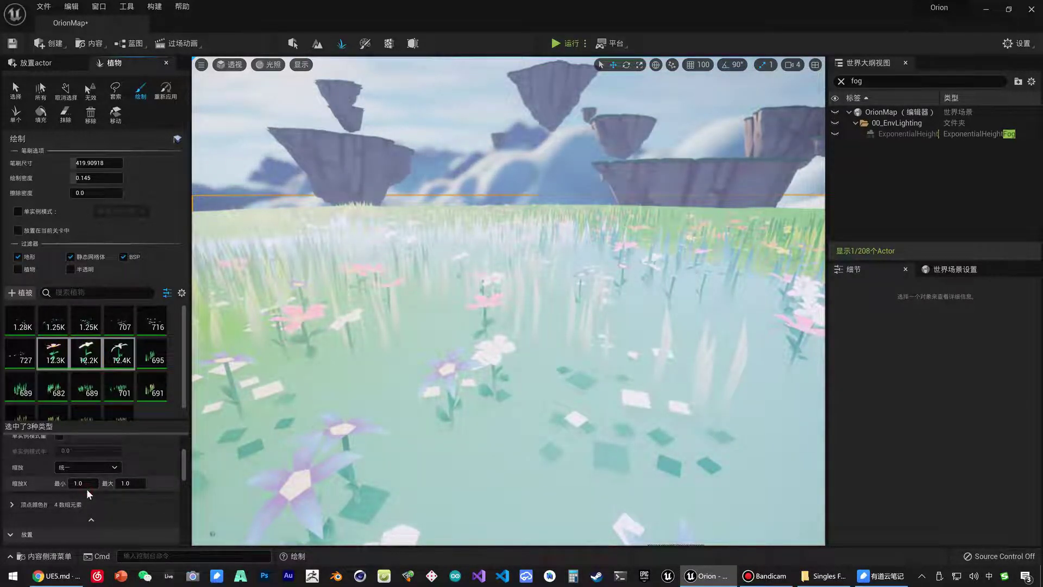
pyautogui.click(90, 483)
pyautogui.write('2')
pyautogui.click(130, 484)
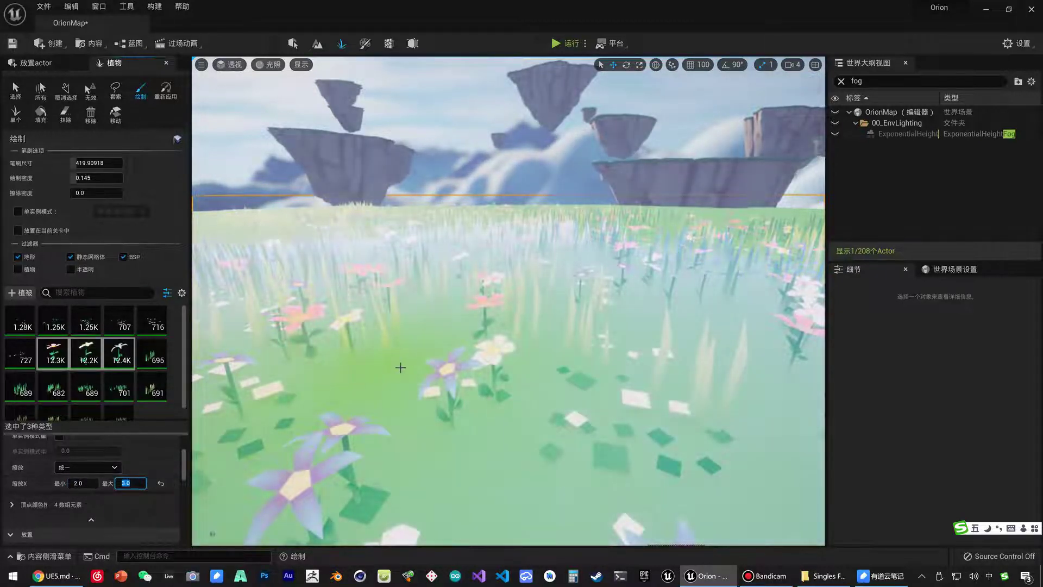
# Paint two patches of foliage with the enlarged flowers on the lawn beside the windmill house.
pyautogui.moveTo(400, 367); pyautogui.dragTo(404, 427, button='right')
pyautogui.press('s')
pyautogui.click(556, 357)
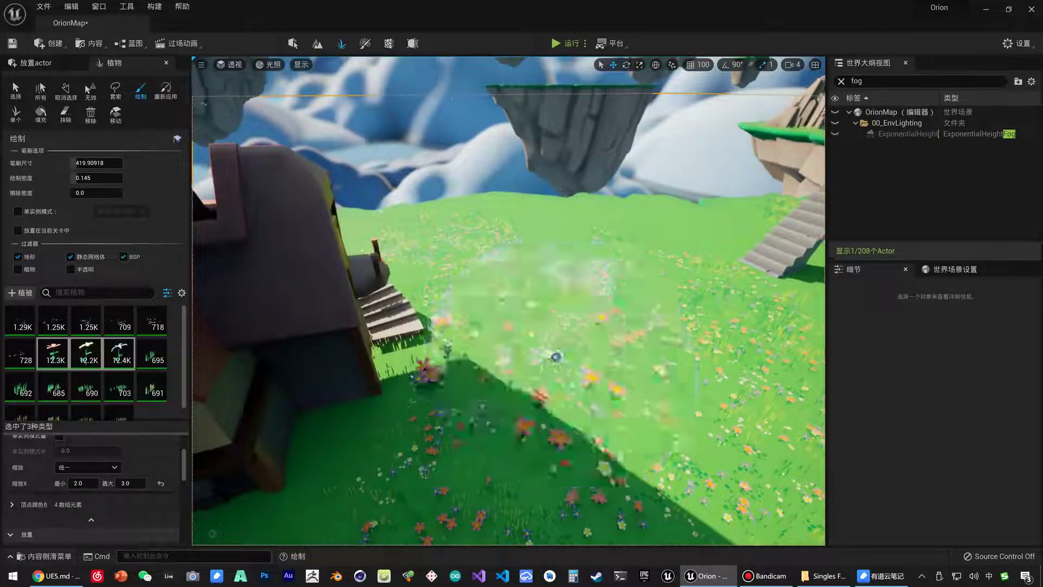
pyautogui.press('w')
pyautogui.moveTo(556, 358)
pyautogui.mouseDown(button='right')
pyautogui.moveTo(561, 386)
pyautogui.moveTo(495, 361)
pyautogui.moveTo(538, 372)
pyautogui.mouseUp(button='right')
pyautogui.press('s')
pyautogui.click(517, 373)
pyautogui.moveTo(326, 226); pyautogui.dragTo(329, 227, button='right')
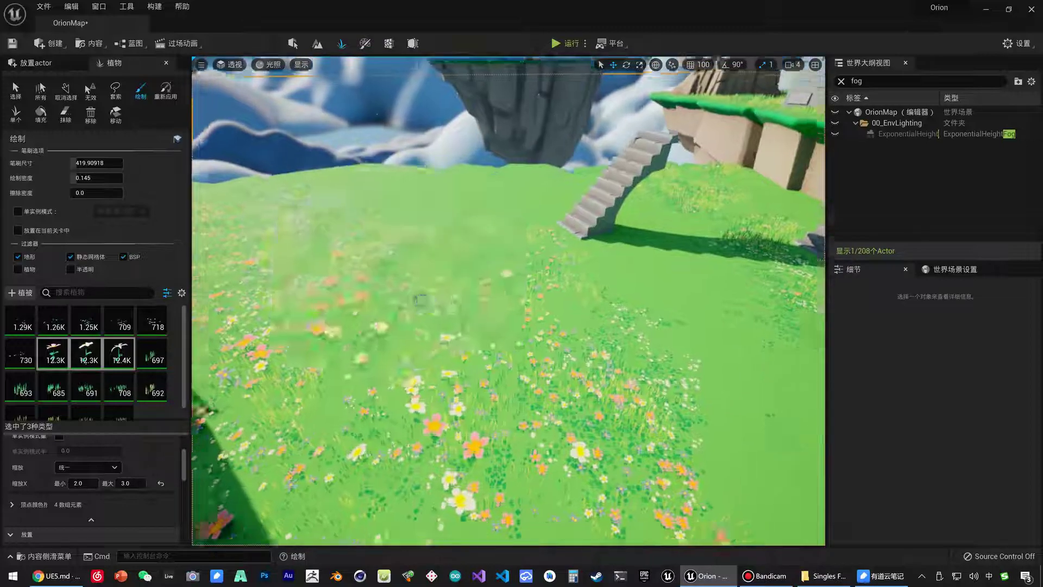
# Inspect the painted flowers from ground level and set the three flower types' X scale range to 3.0 minimum and 5.0 maximum.
pyautogui.moveTo(400, 318)
pyautogui.mouseDown(button='right')
pyautogui.moveTo(318, 280)
pyautogui.moveTo(405, 318)
pyautogui.mouseUp(button='right')
pyautogui.press('w')
pyautogui.press('s')
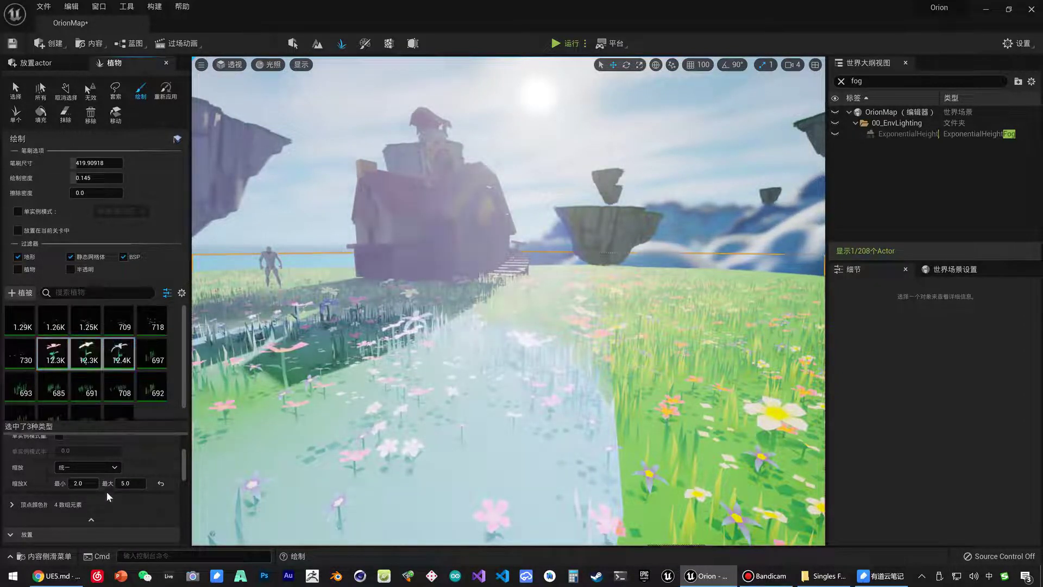
pyautogui.write('3')
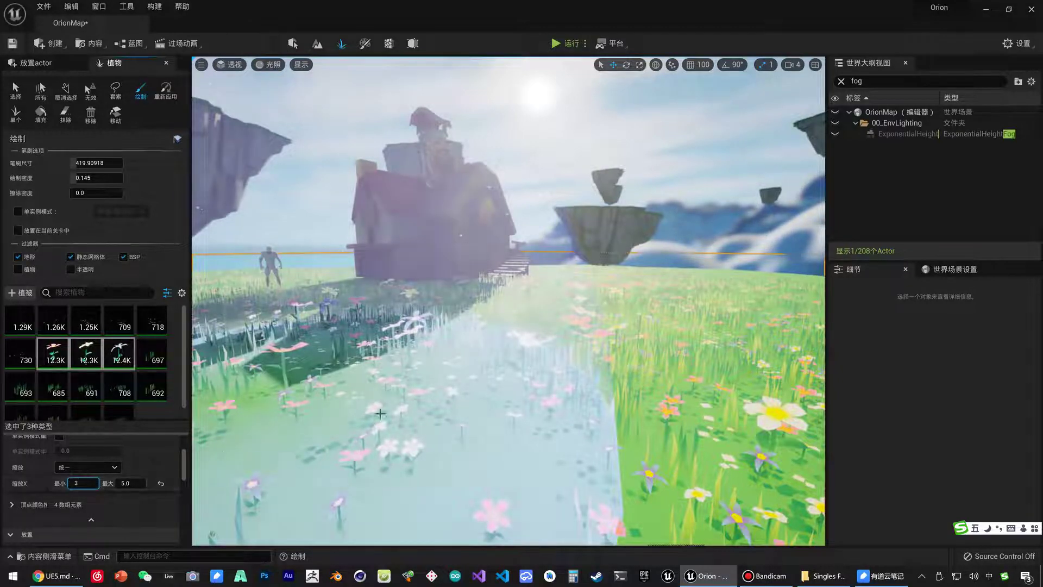
# Try painting the larger flowers over the lawn around the windmill's shadow, and undo those strokes.
pyautogui.moveTo(348, 326); pyautogui.dragTo(321, 394, button='right')
pyautogui.click(440, 367)
pyautogui.moveTo(462, 359); pyautogui.dragTo(549, 353, button='right')
pyautogui.moveTo(552, 356); pyautogui.dragTo(625, 374)
pyautogui.press('w')
pyautogui.moveTo(552, 372)
pyautogui.mouseDown(button='right')
pyautogui.moveTo(554, 353)
pyautogui.moveTo(690, 354)
pyautogui.moveTo(701, 339)
pyautogui.moveTo(715, 467)
pyautogui.mouseUp(button='right')
pyautogui.press('s')
pyautogui.hotkey('ctrl', 'z')
pyautogui.click(135, 483)
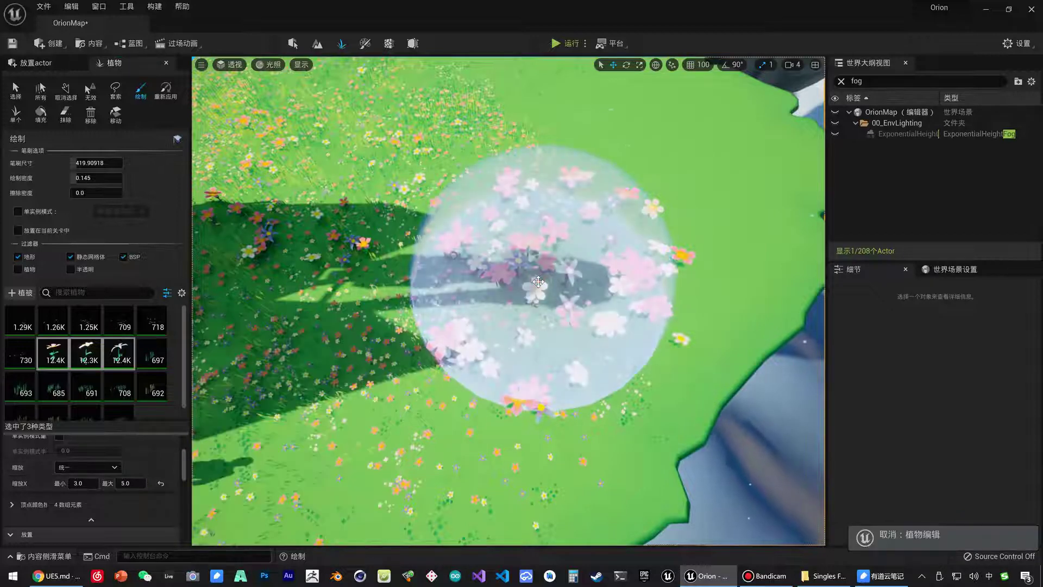
pyautogui.hotkey('ctrl', 'z')
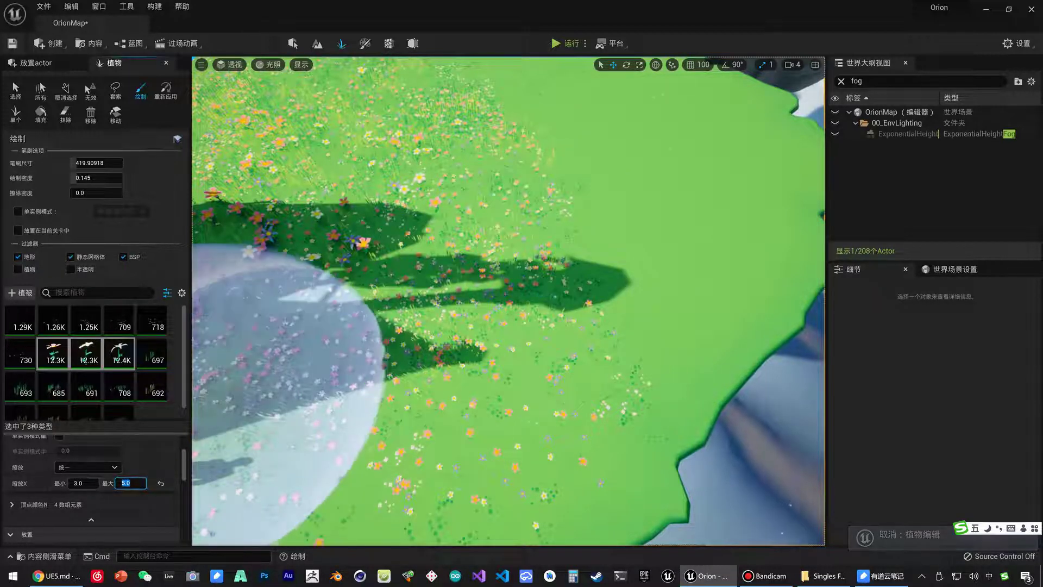
# Set the flowers' maximum X scale to 4.0 and paint single flower patches around the windmill's shadow and across the nearby lawn.
pyautogui.moveTo(430, 239); pyautogui.dragTo(489, 244, button='right')
pyautogui.click(402, 245)
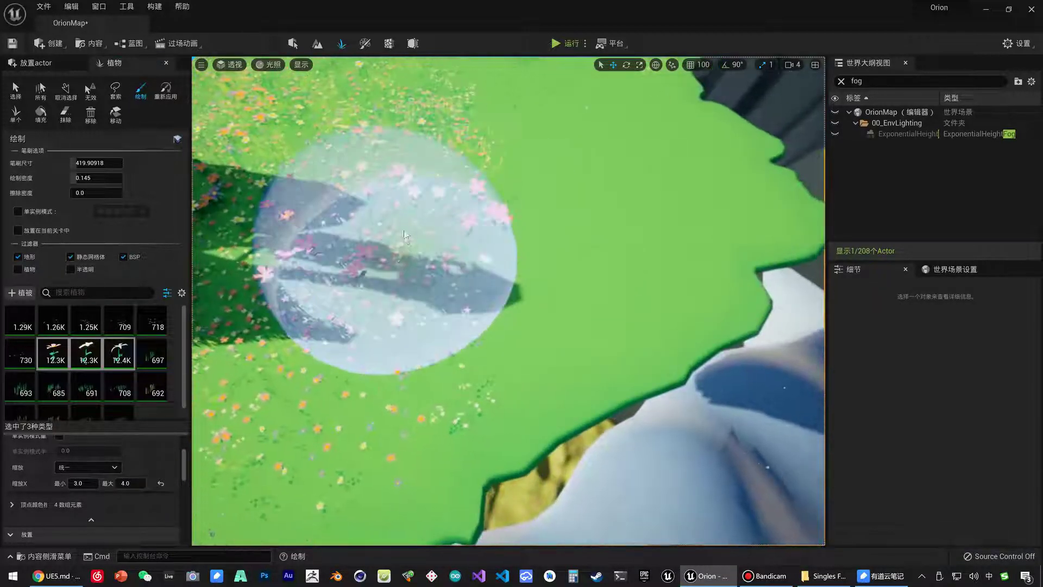
pyautogui.moveTo(402, 228); pyautogui.dragTo(293, 163, button='right')
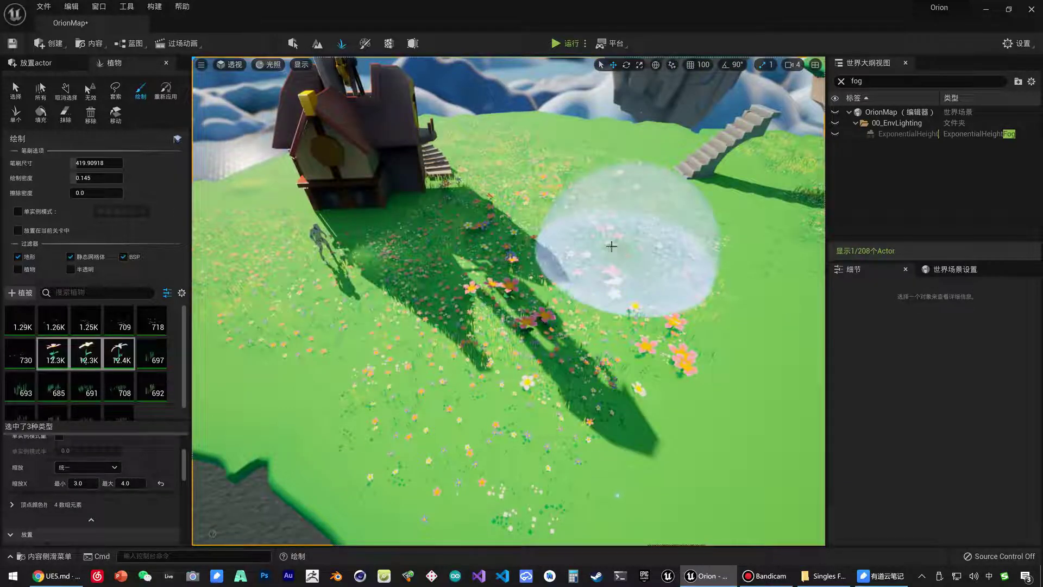
pyautogui.moveTo(610, 246)
pyautogui.mouseDown(button='right')
pyautogui.moveTo(652, 254)
pyautogui.moveTo(593, 280)
pyautogui.moveTo(543, 244)
pyautogui.moveTo(519, 296)
pyautogui.mouseUp(button='right')
pyautogui.click(605, 276)
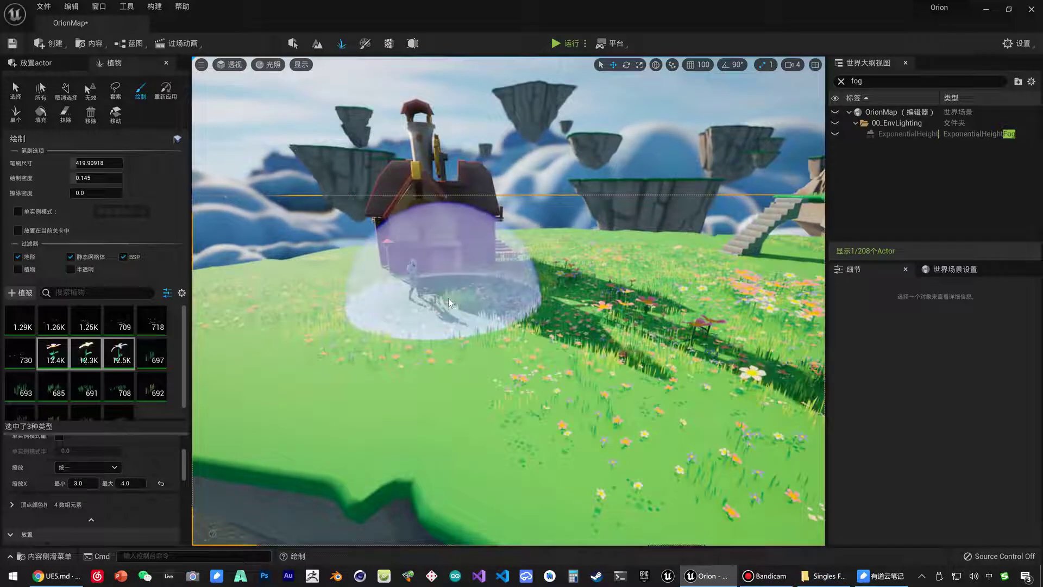